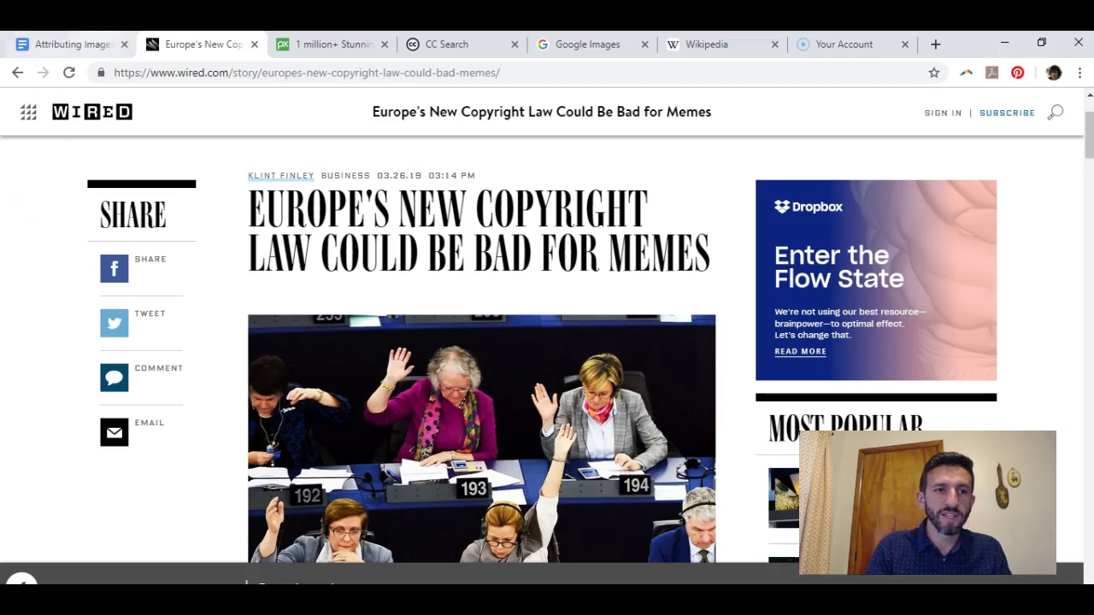
# - Switch to the Attributing Images document and look over its list of image topics
pyautogui.click(81, 44)
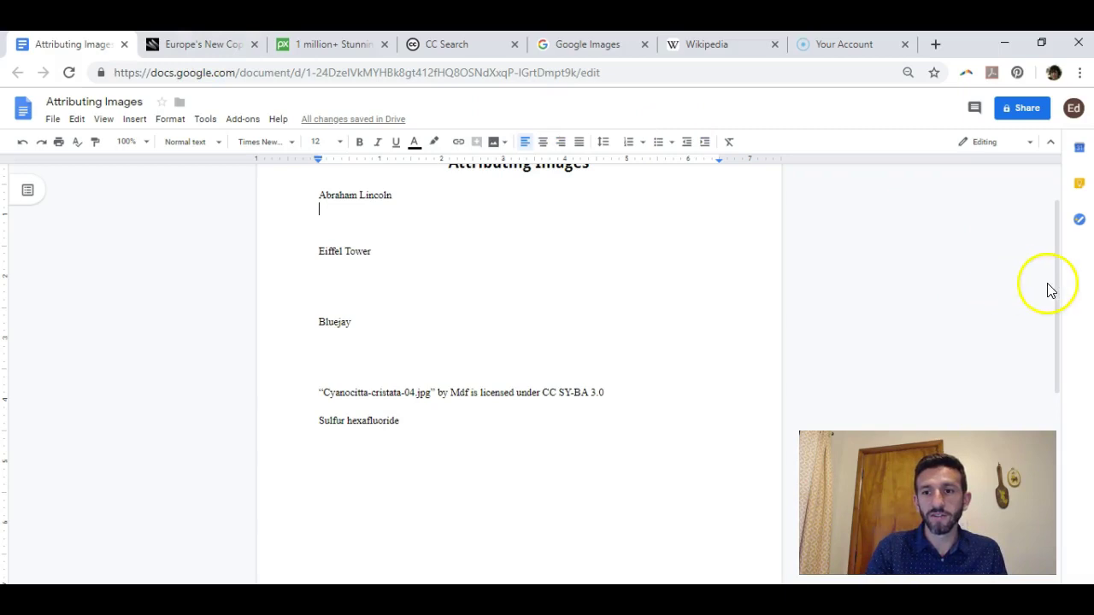
pyautogui.moveTo(1056, 292); pyautogui.dragTo(1057, 269)
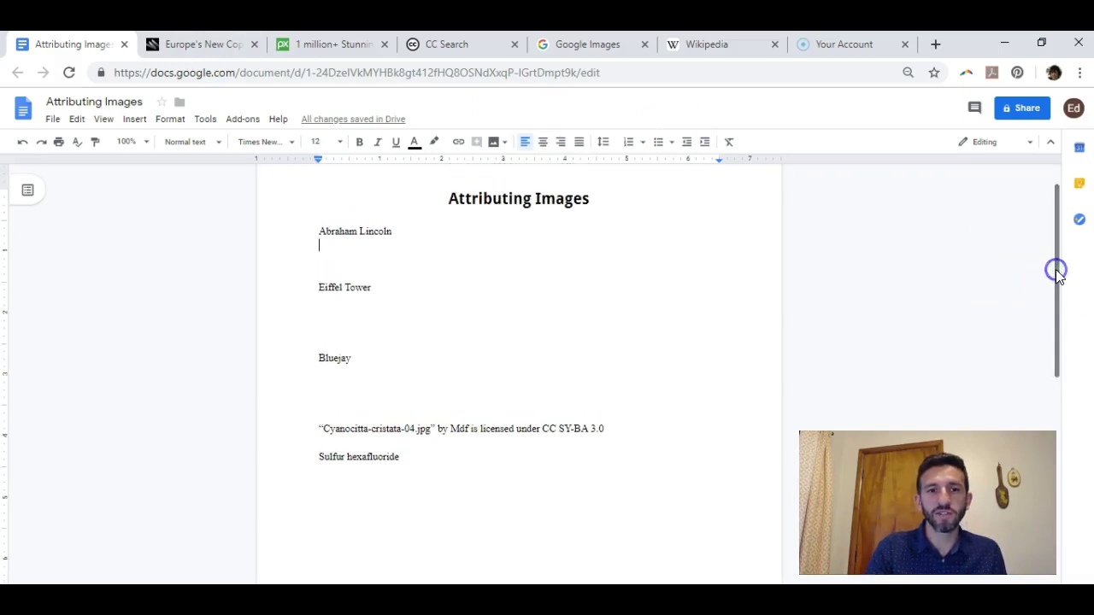
pyautogui.click(758, 233)
pyautogui.moveTo(757, 233); pyautogui.dragTo(557, 273)
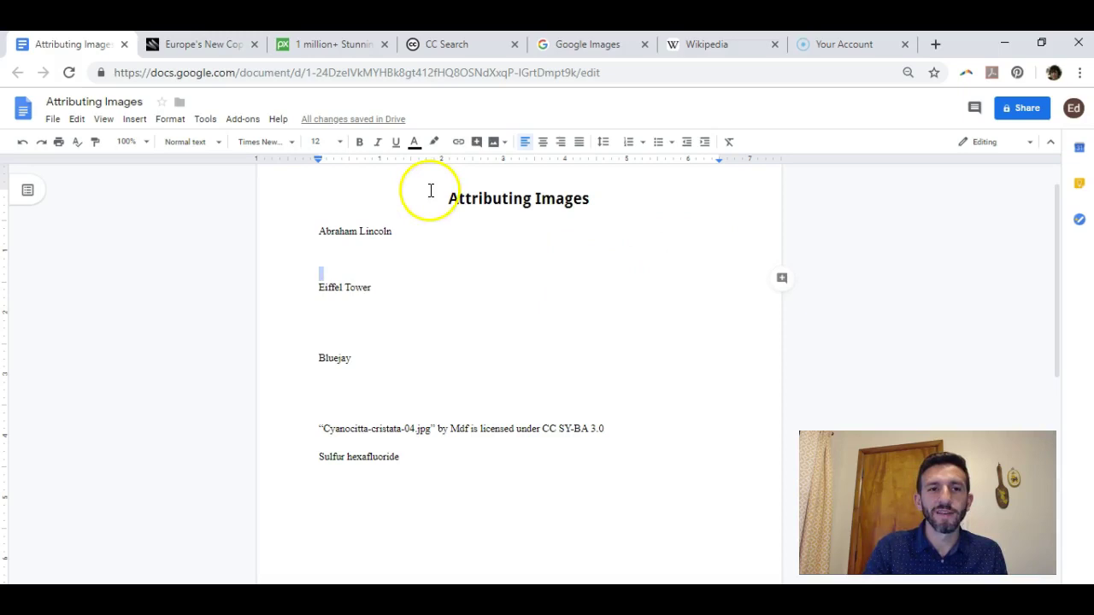
# - Search Pixabay for images of "abraham lincoln"
pyautogui.click(317, 50)
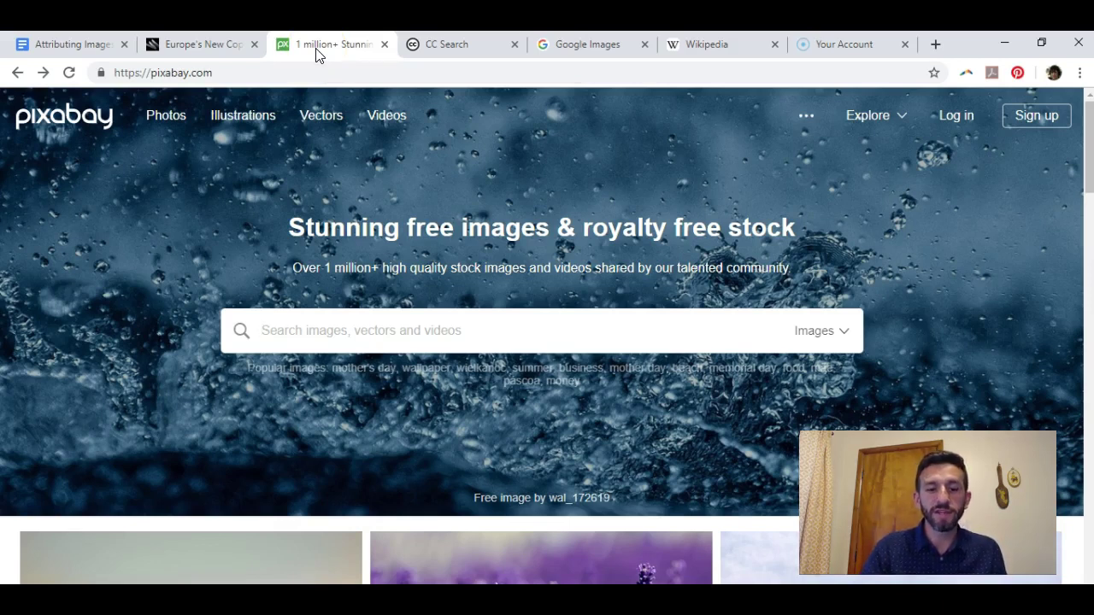
pyautogui.write('abraham lin')
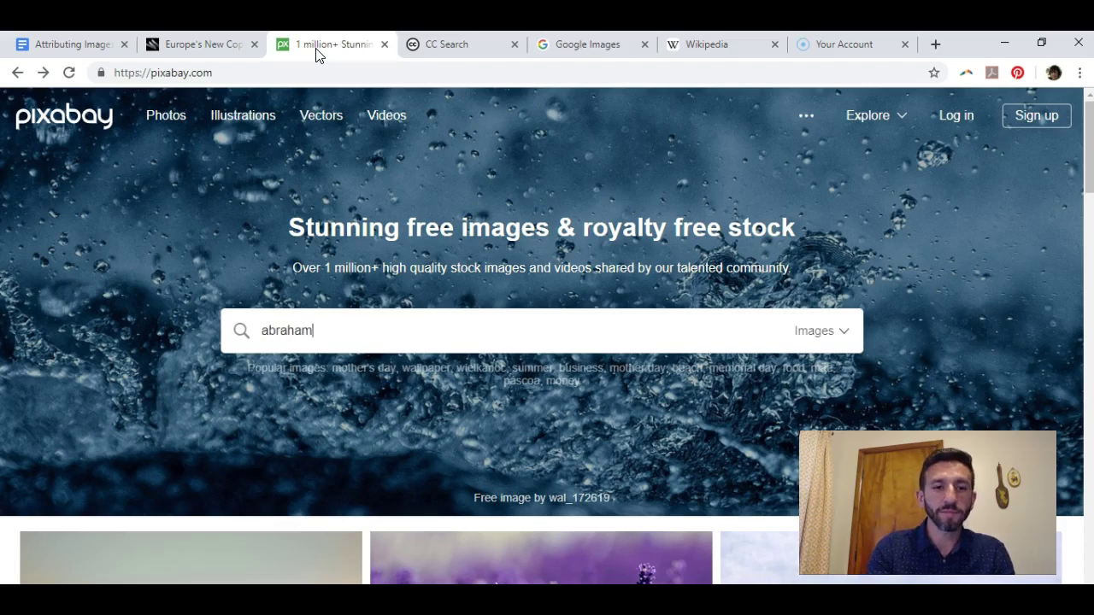
pyautogui.write('coln')
pyautogui.press('Return')
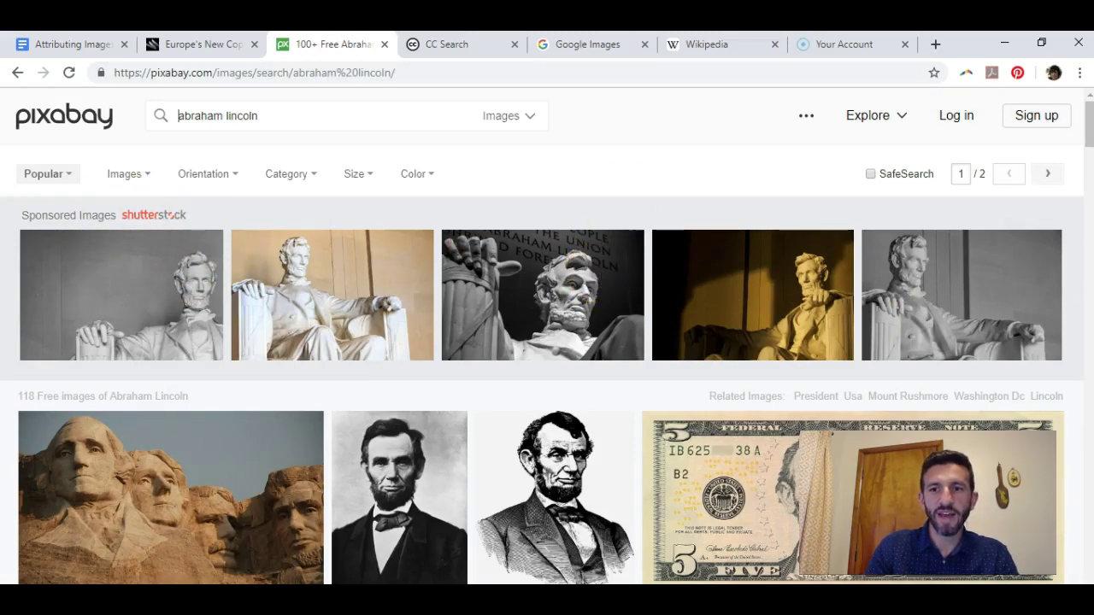
# - Open the black side-profile Lincoln vector from the Pixabay results, check its license details, and copy the image
pyautogui.moveTo(1088, 120); pyautogui.dragTo(1084, 202)
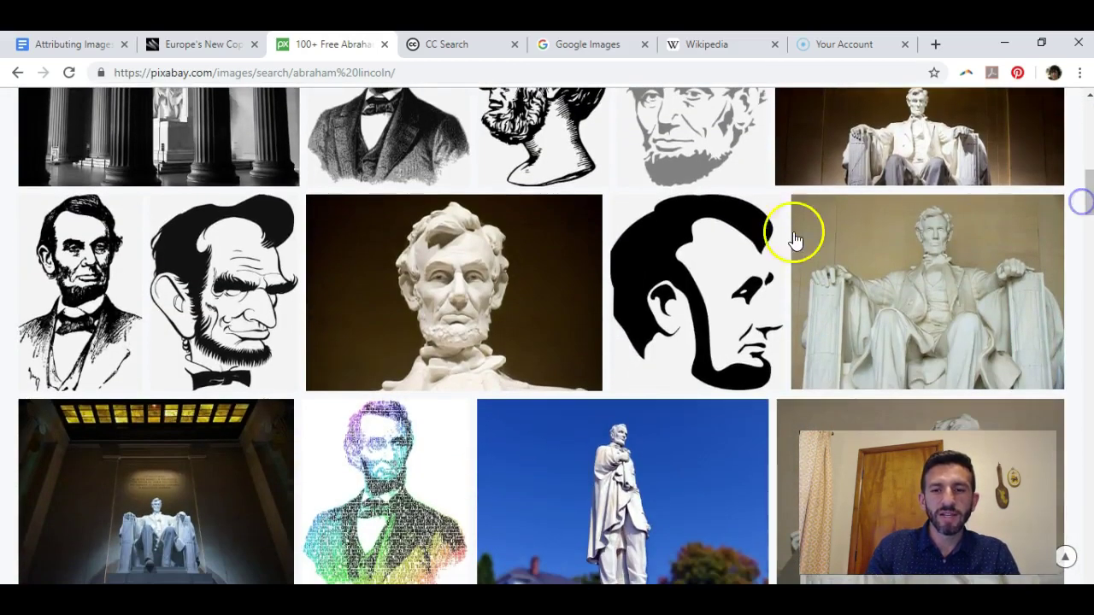
pyautogui.click(708, 274)
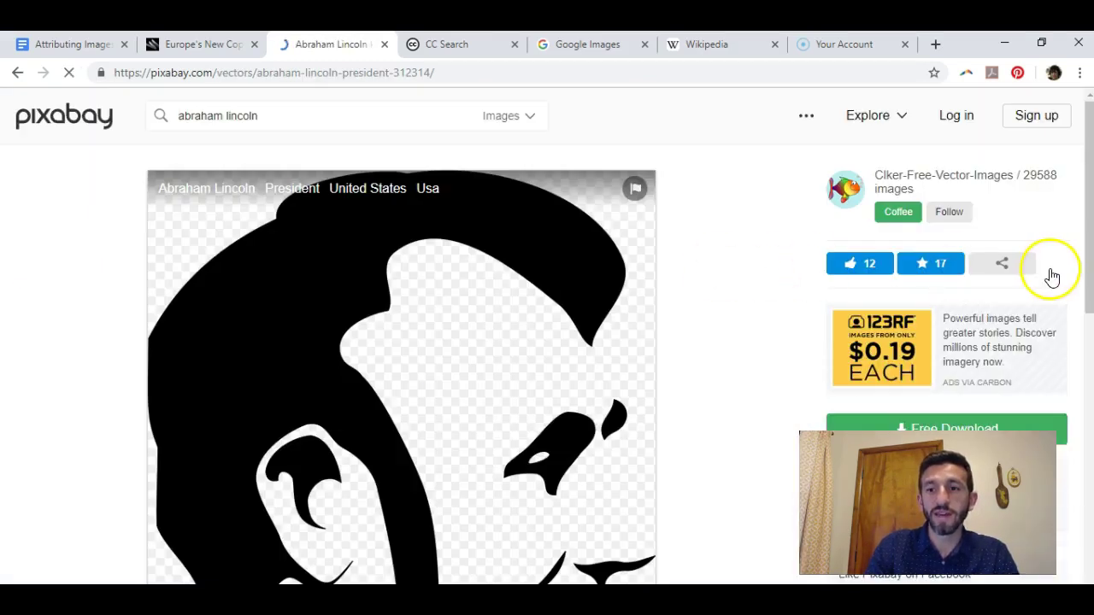
pyautogui.moveTo(1084, 247); pyautogui.dragTo(1077, 316)
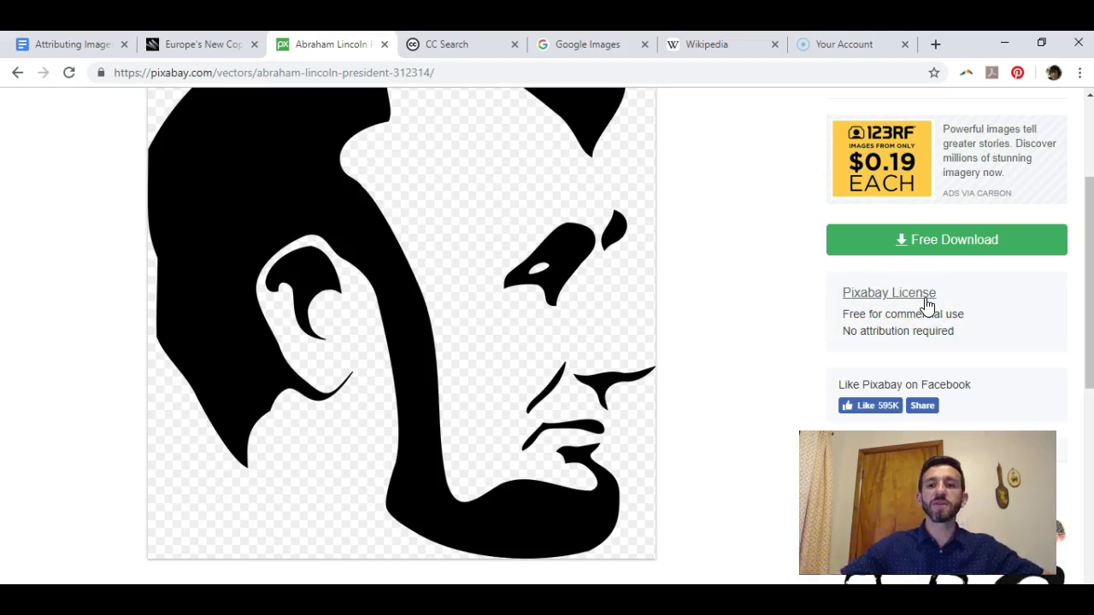
pyautogui.rightClick(418, 277)
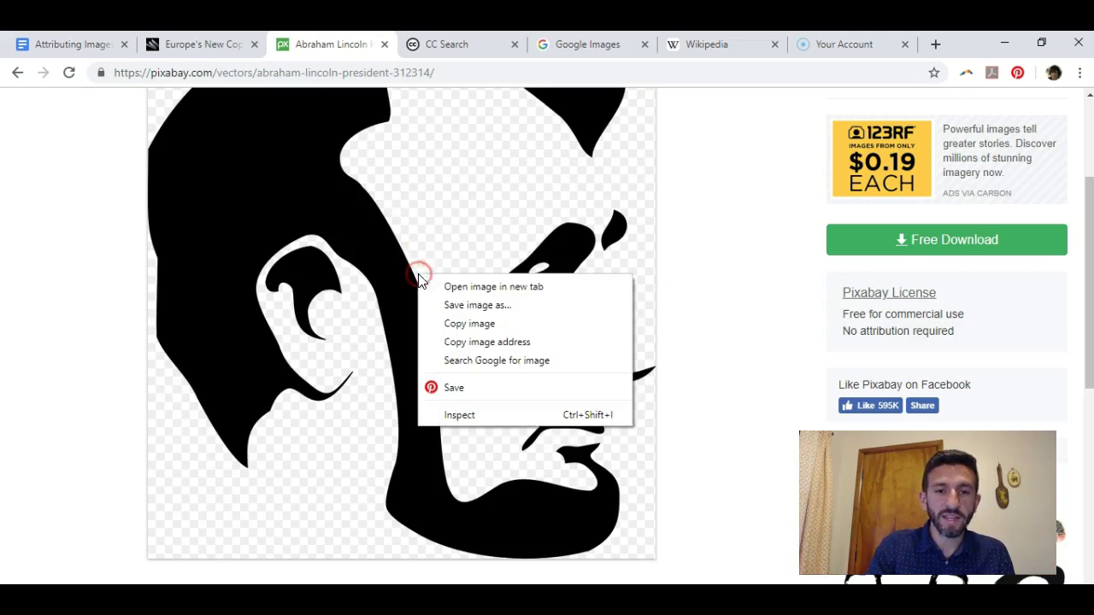
pyautogui.click(450, 325)
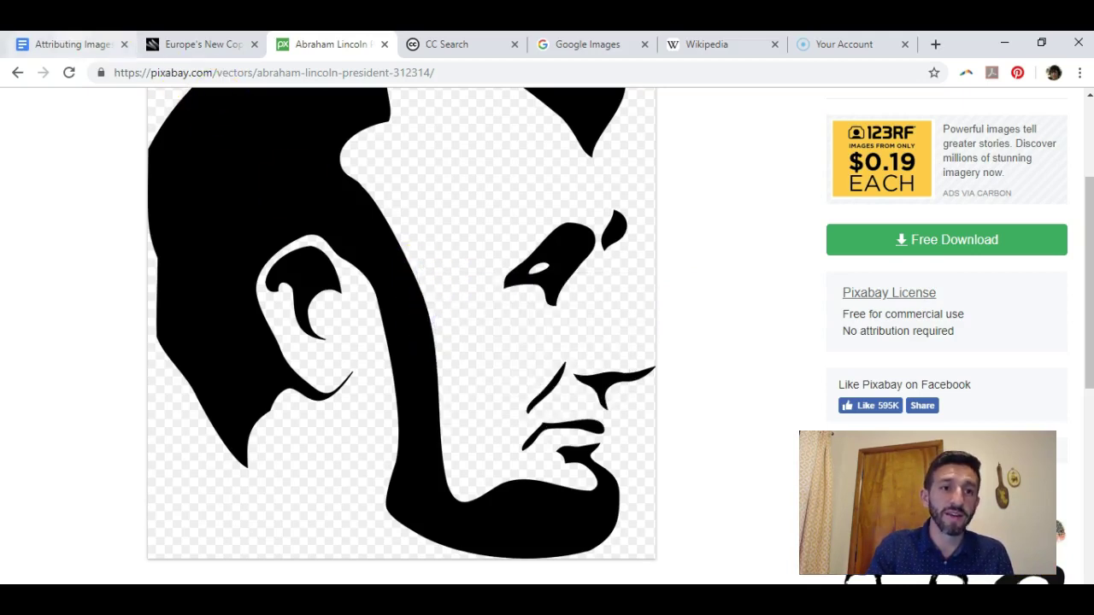
# - Paste the Lincoln image under the Abraham Lincoln heading in the document and shrink it to about 3.7 inches wide
pyautogui.click(66, 44)
pyautogui.click(326, 250)
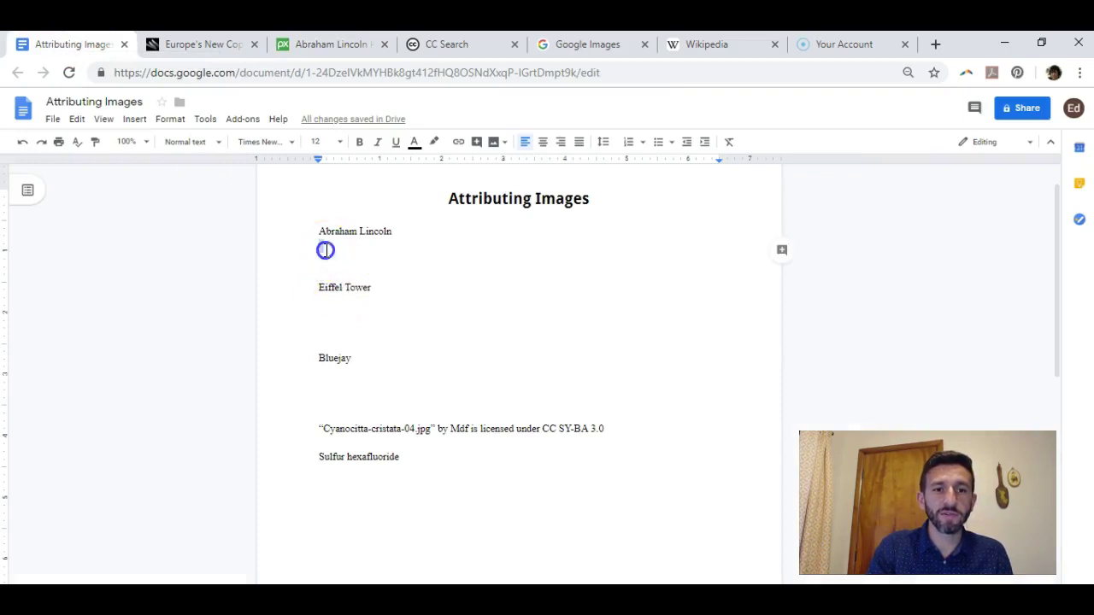
pyautogui.hotkey('ctrl', 'v')
pyautogui.click(418, 319)
pyautogui.click(337, 554)
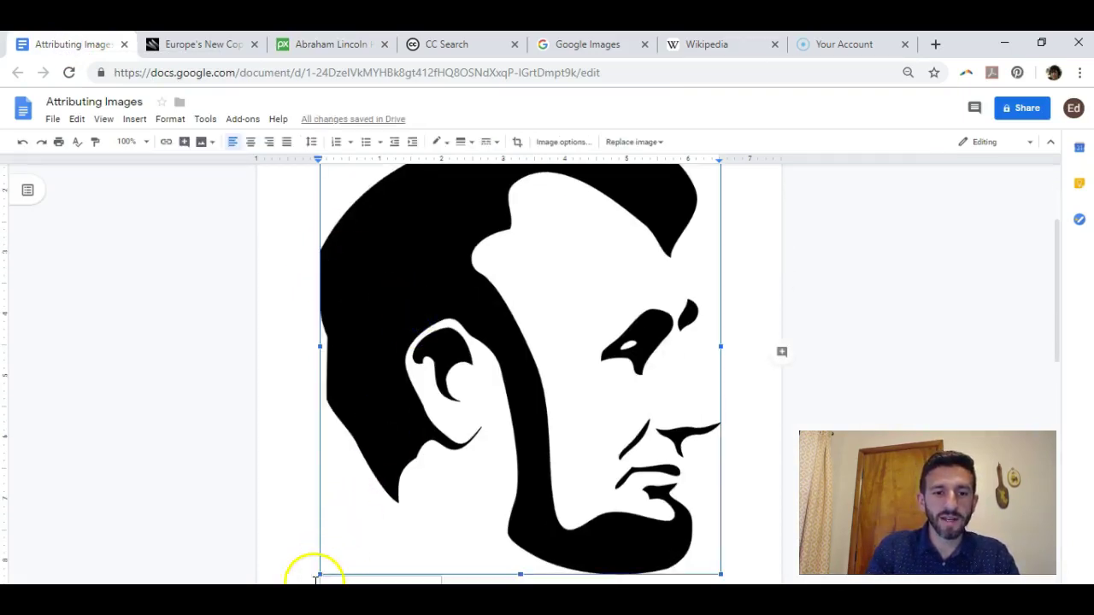
pyautogui.moveTo(320, 575); pyautogui.dragTo(501, 378)
pyautogui.click(527, 379)
# - Add the caption "From Pixabay. Public Domain." on a new line below the Lincoln image
pyautogui.click(583, 369)
pyautogui.press('Return')
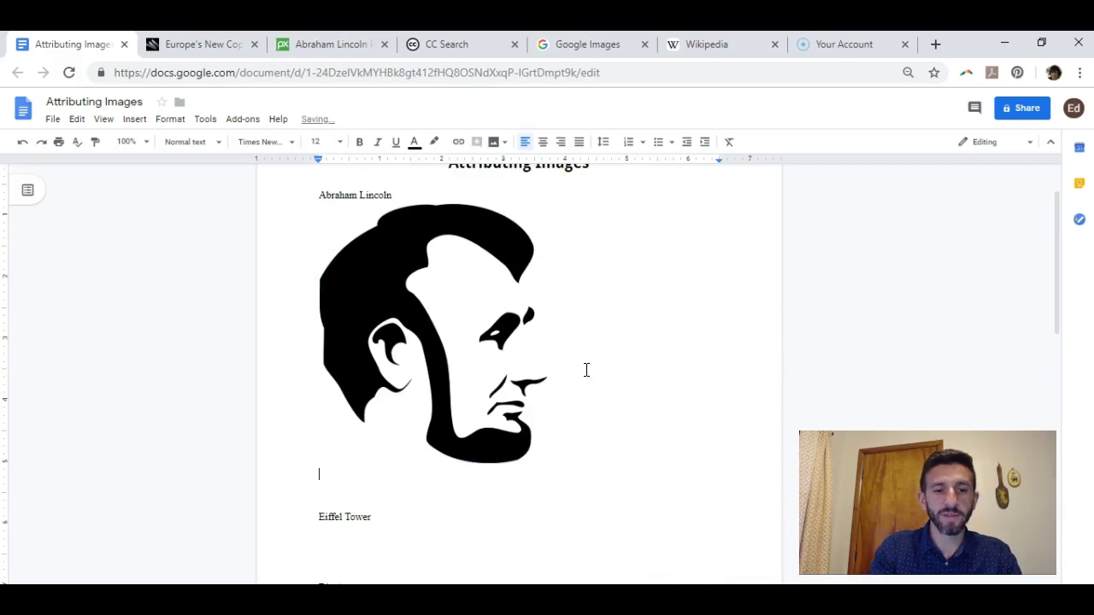
pyautogui.write('From Pixabay.')
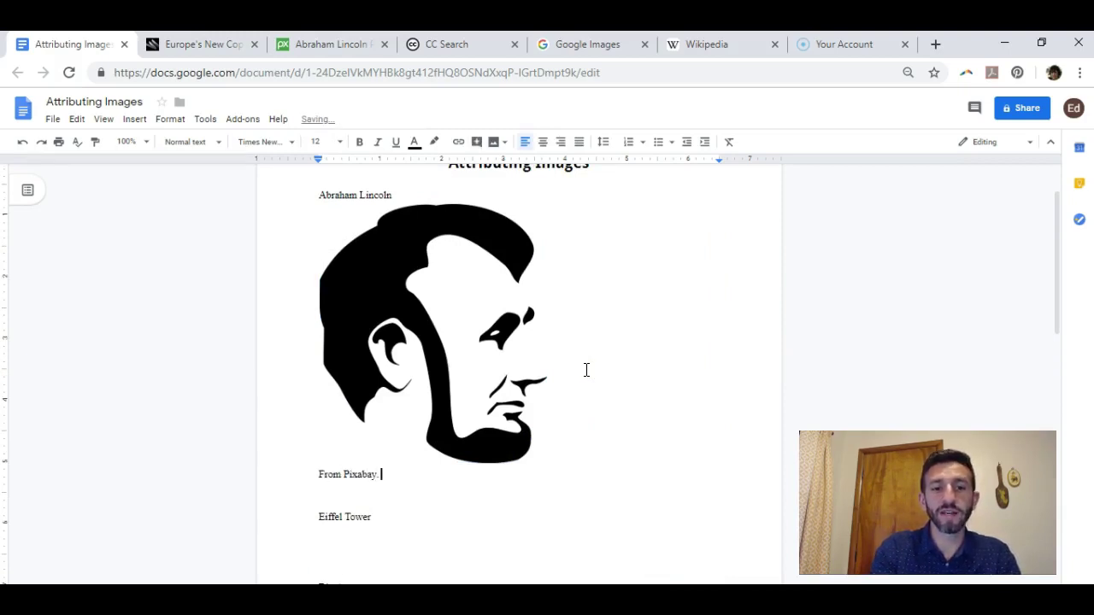
pyautogui.write(' Public Domain.')
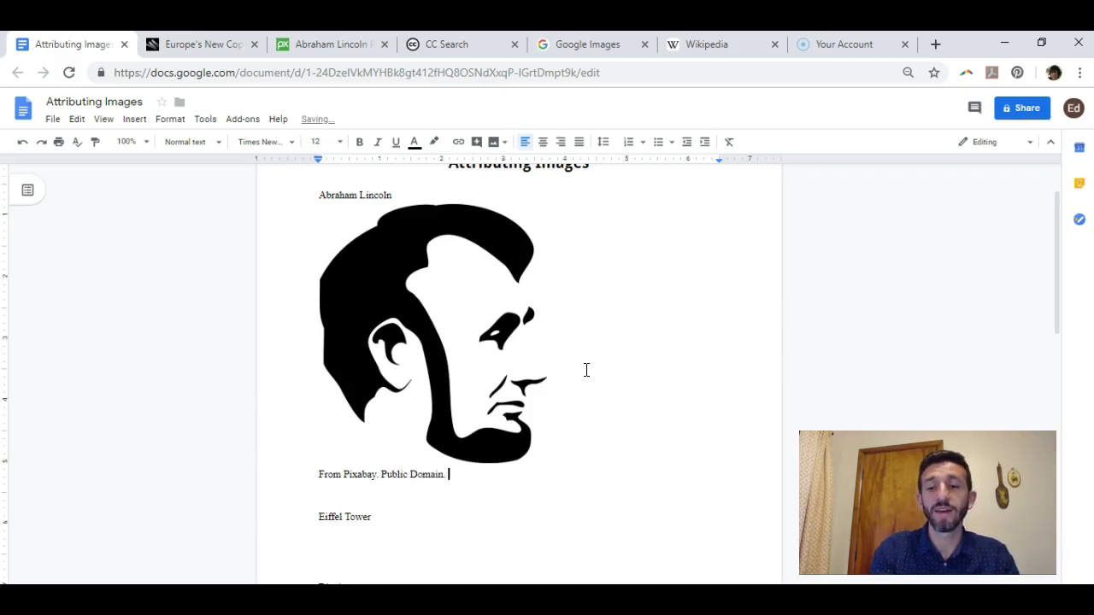
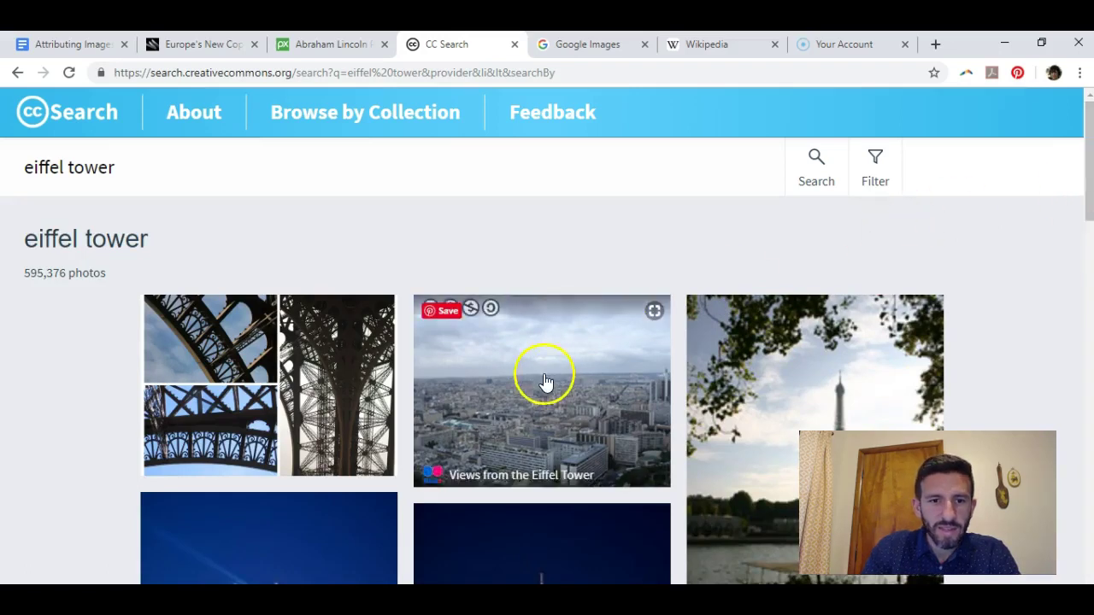
# - Open the first Eiffel Tower result, the three-photo ironwork collage, in CC Search and copy the image
pyautogui.click(312, 381)
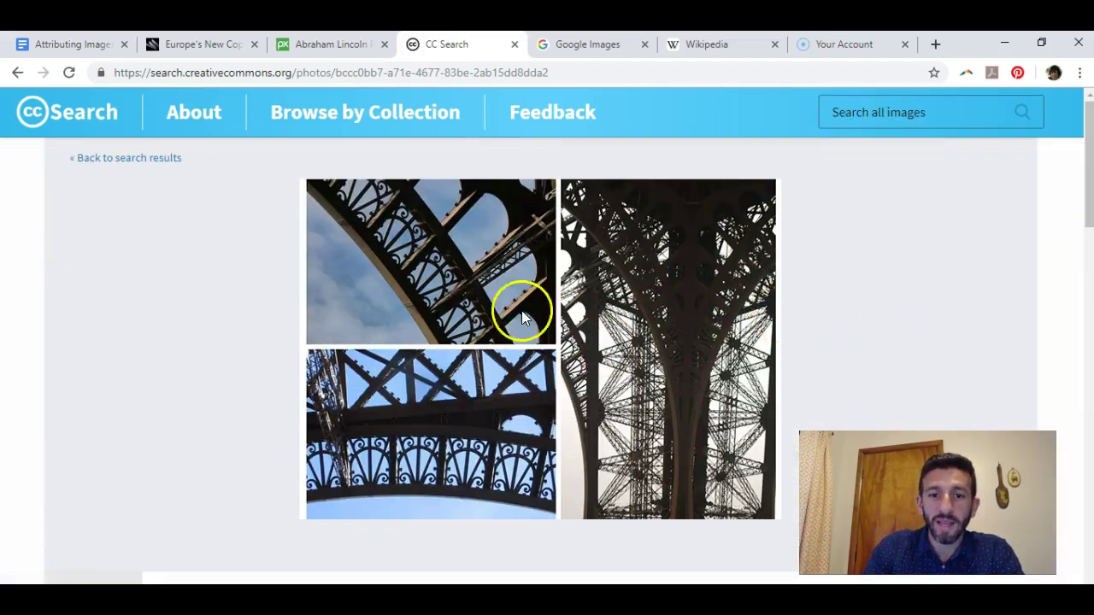
pyautogui.rightClick(489, 306)
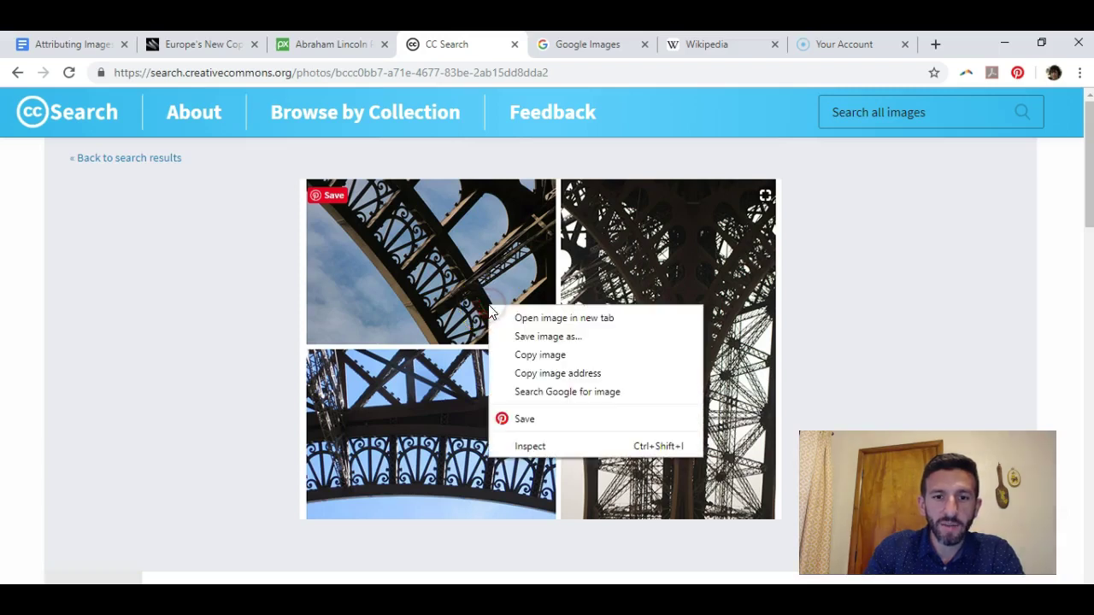
pyautogui.click(526, 355)
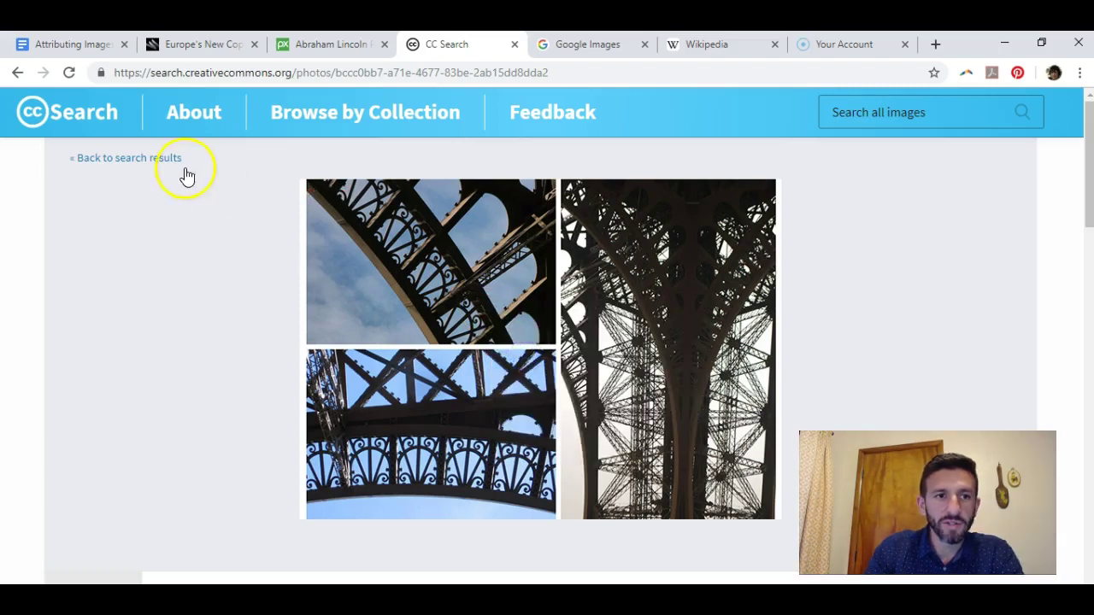
# - Paste the collage under the Eiffel Tower heading in the document and shrink it to about 3.5 inches wide
pyautogui.click(66, 43)
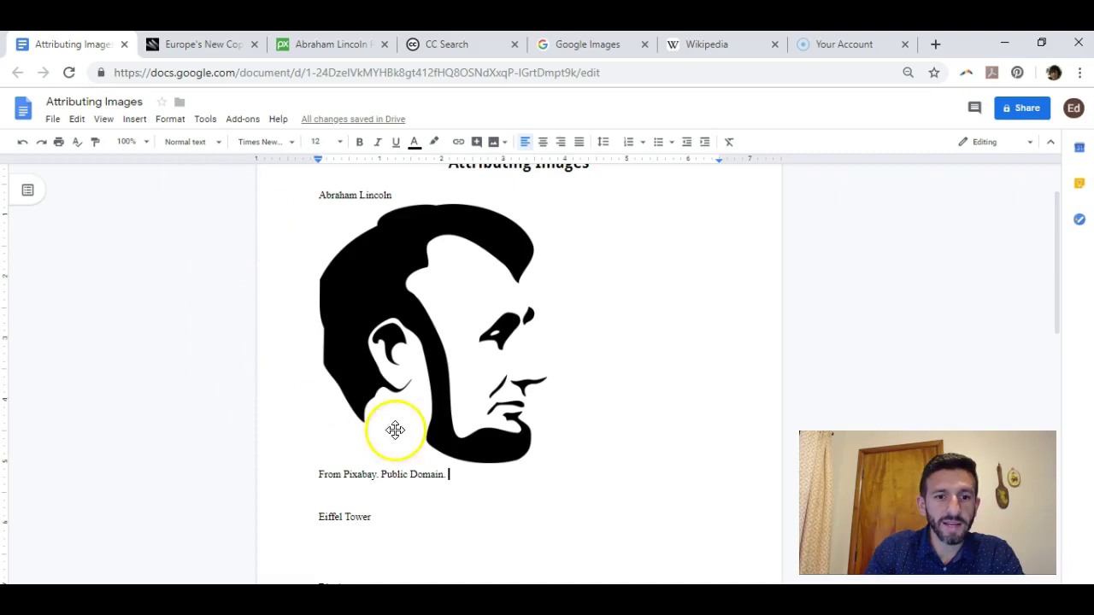
pyautogui.click(339, 534)
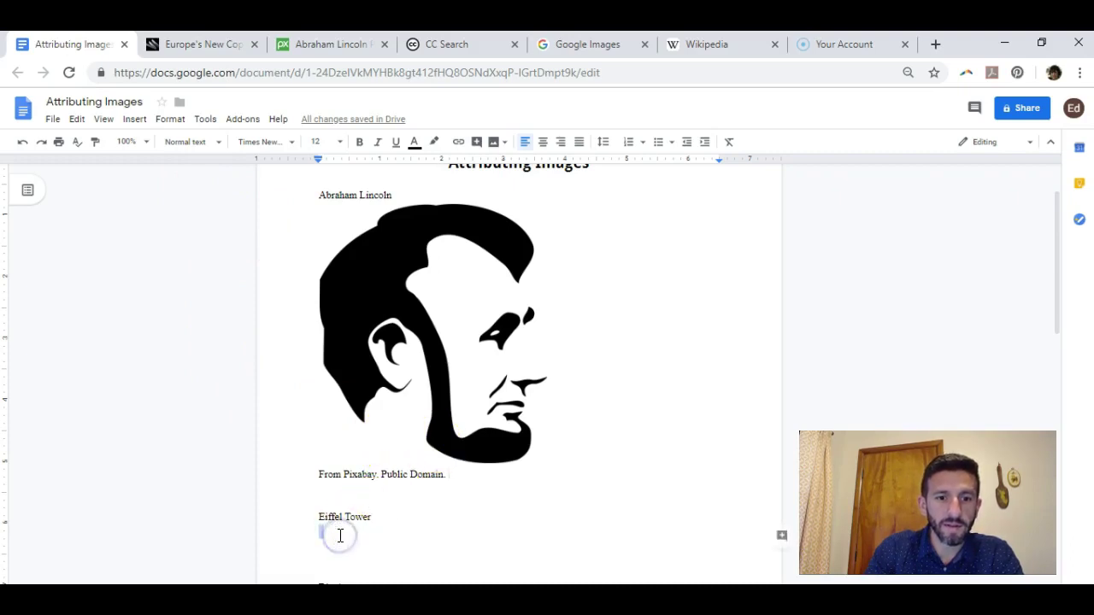
pyautogui.hotkey('ctrl', 'v')
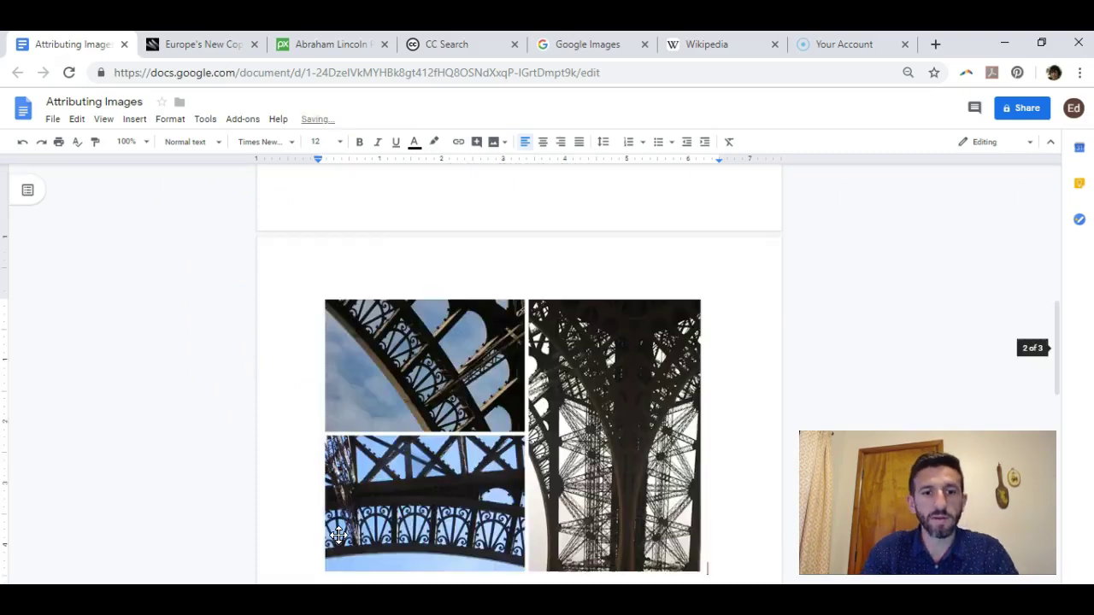
pyautogui.click(407, 490)
pyautogui.moveTo(320, 571); pyautogui.dragTo(322, 570)
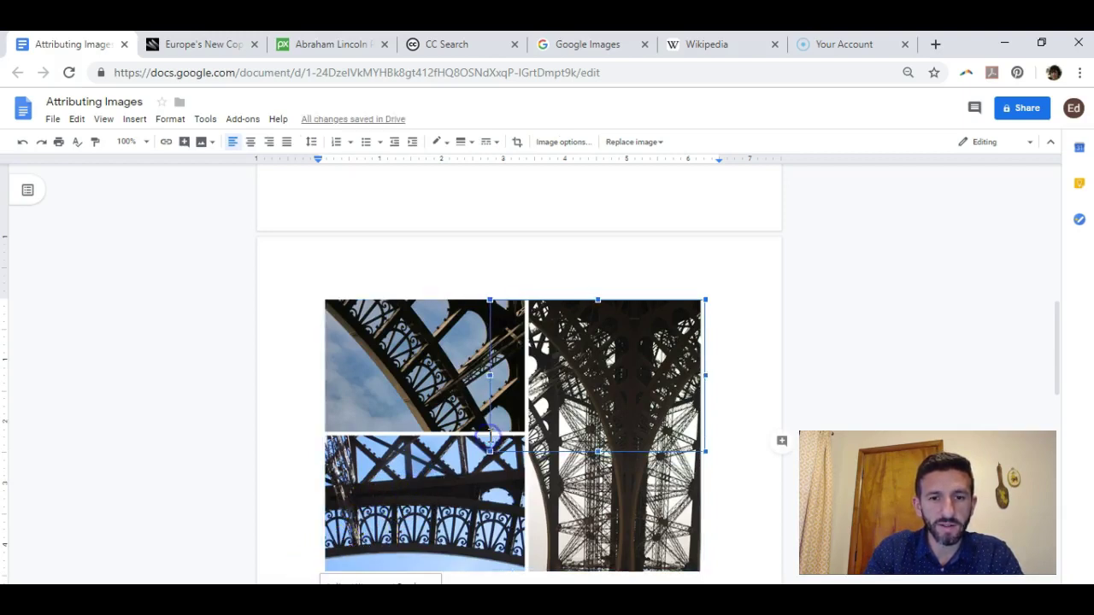
pyautogui.press('Delete')
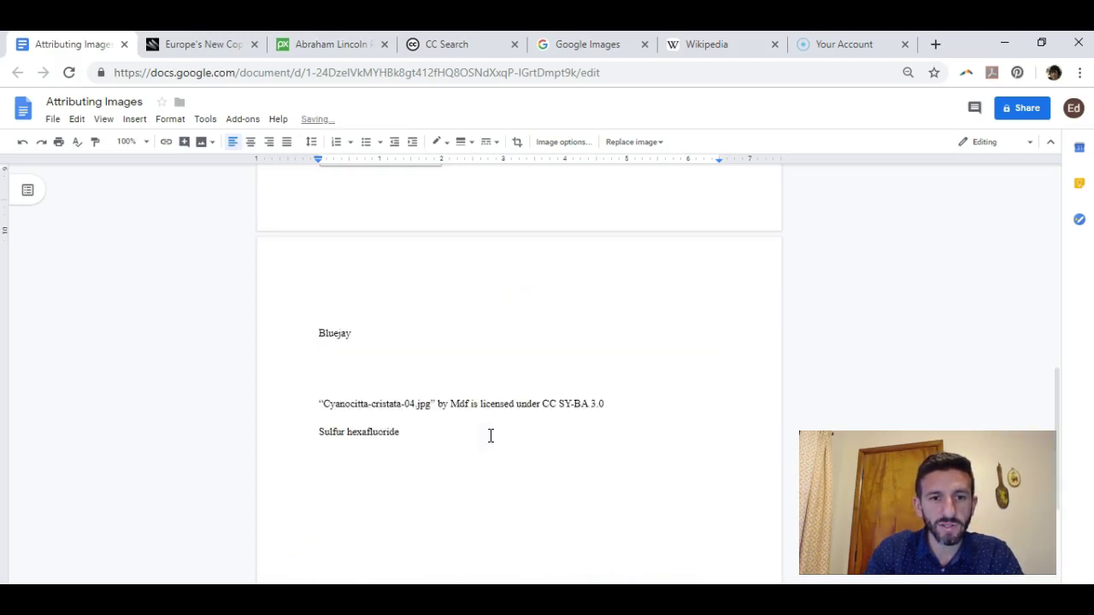
# - Place the text cursor on the empty line directly beneath the Eiffel Tower collage
pyautogui.click(666, 211)
pyautogui.hotkey('ctrl', 'z')
pyautogui.press('Down')
pyautogui.press('Down')
pyautogui.press('Down')
pyautogui.press('Down')
pyautogui.press('Down')
pyautogui.press('Up')
pyautogui.press('Up')
pyautogui.press('Up')
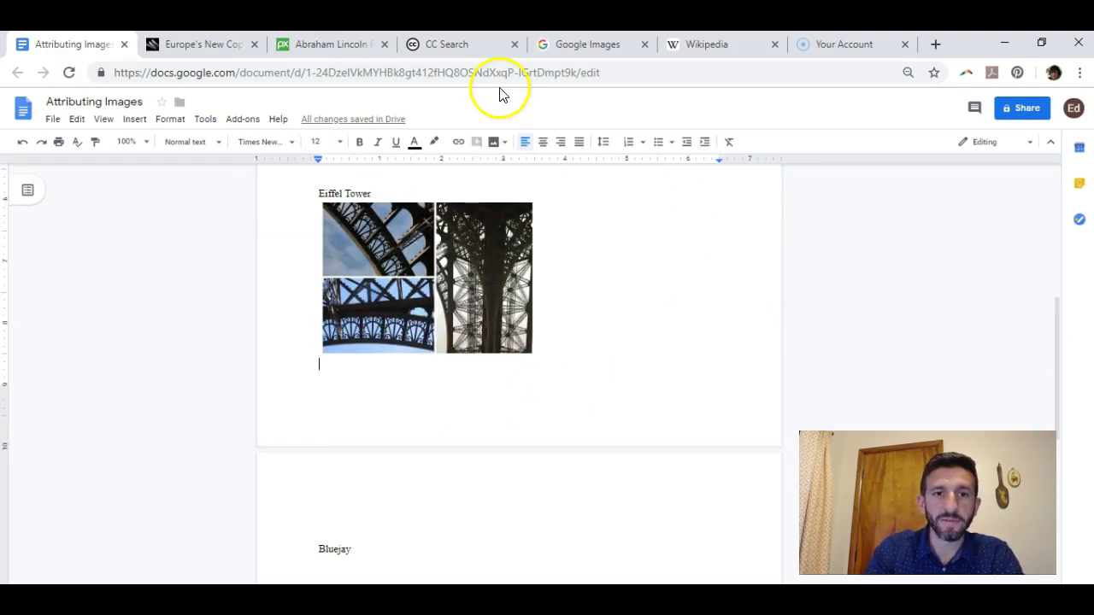
# - Copy the collage's rich-text attribution from its CC Search page and paste it beneath the image in the document
pyautogui.click(477, 48)
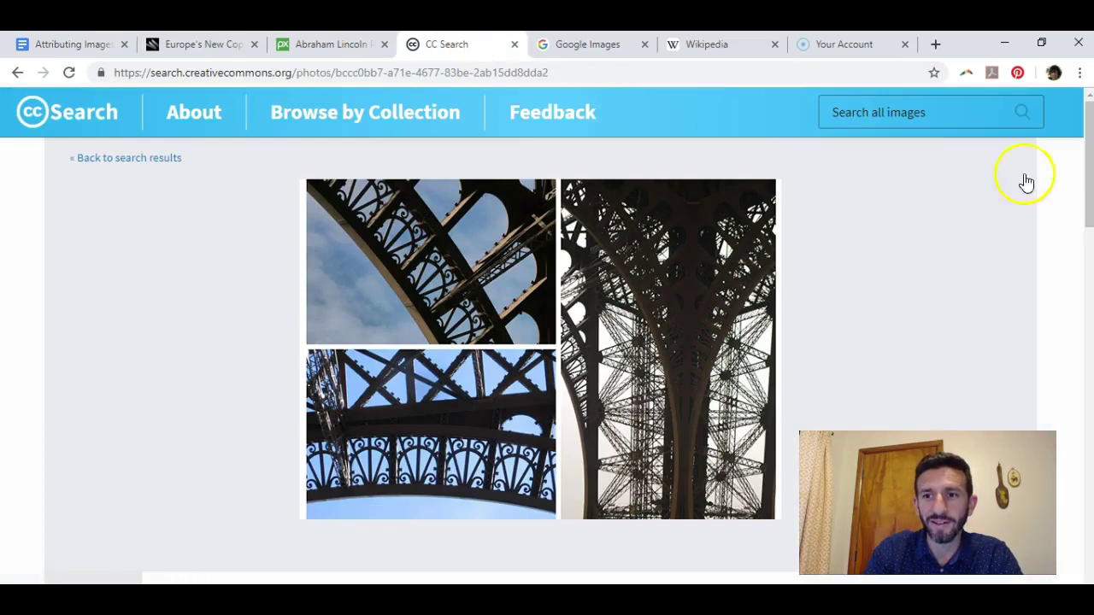
pyautogui.moveTo(1086, 171); pyautogui.dragTo(1081, 232)
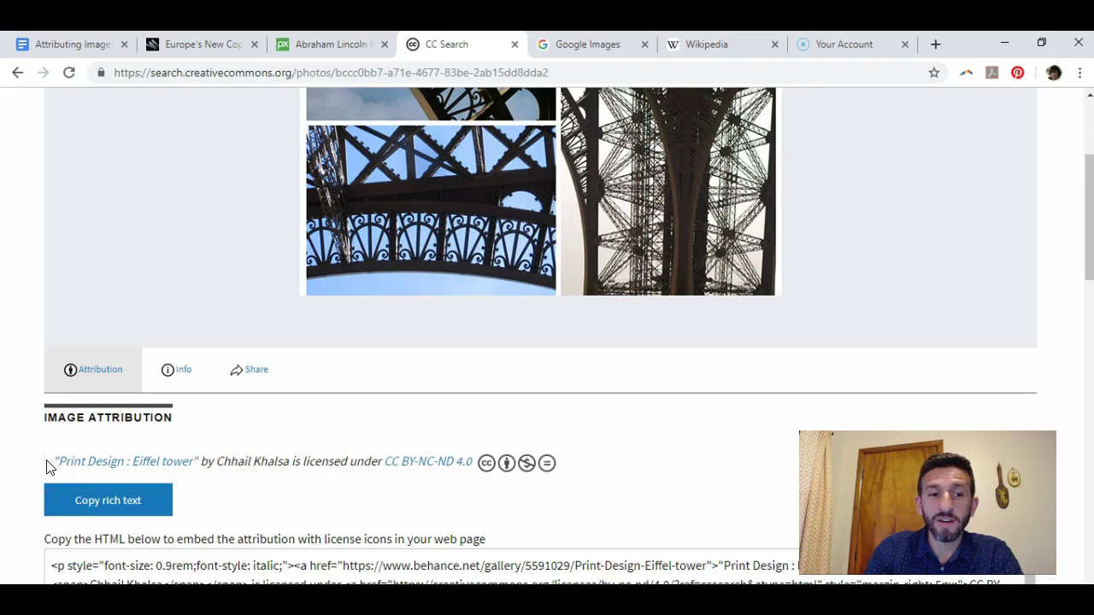
pyautogui.moveTo(76, 467); pyautogui.dragTo(117, 472)
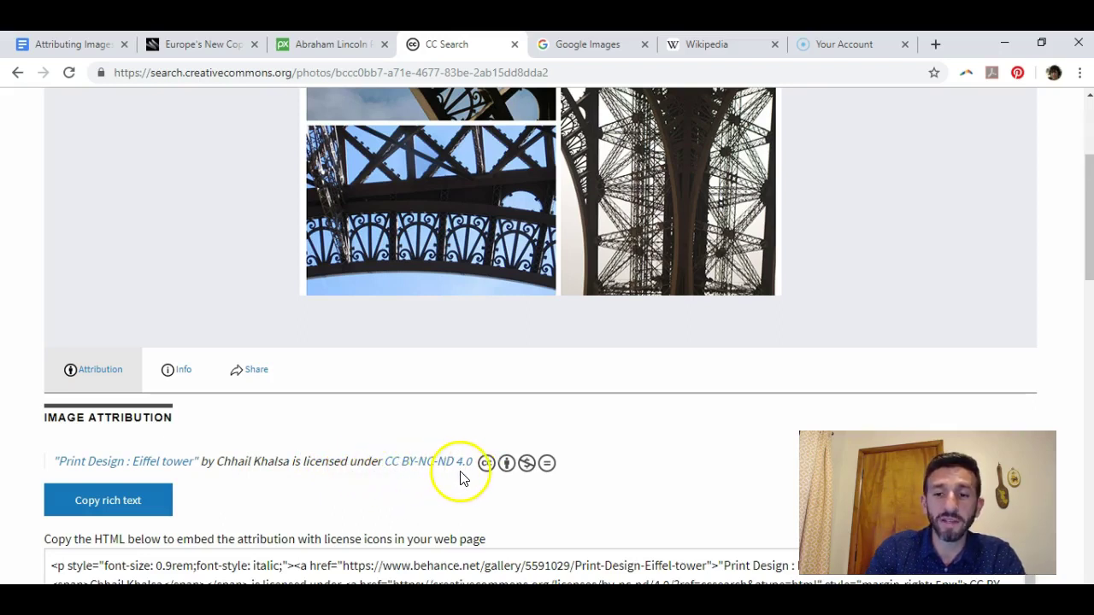
pyautogui.click(137, 509)
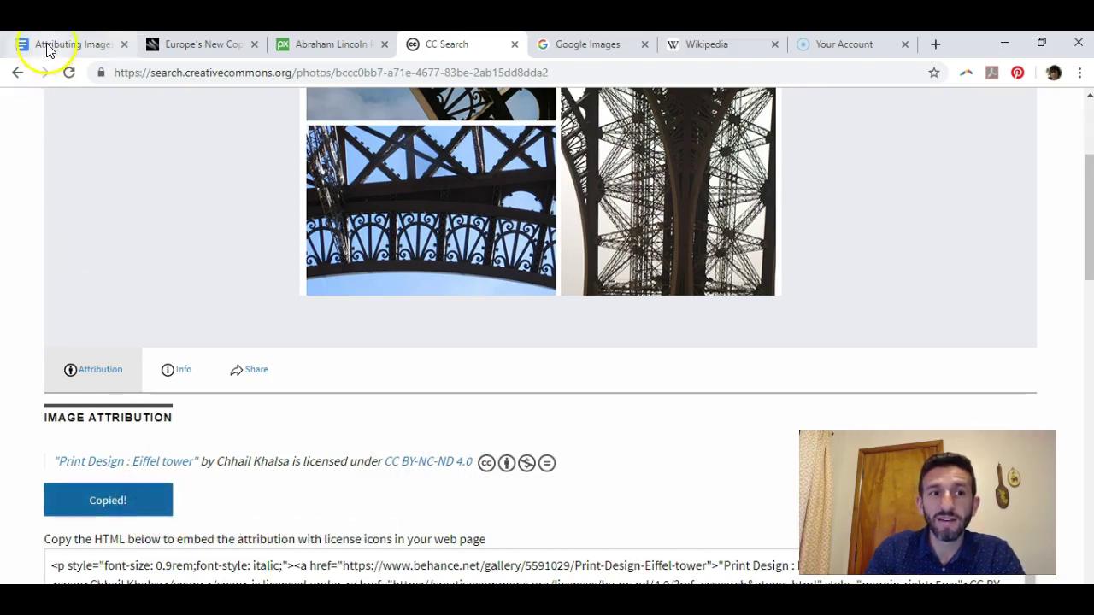
pyautogui.click(47, 48)
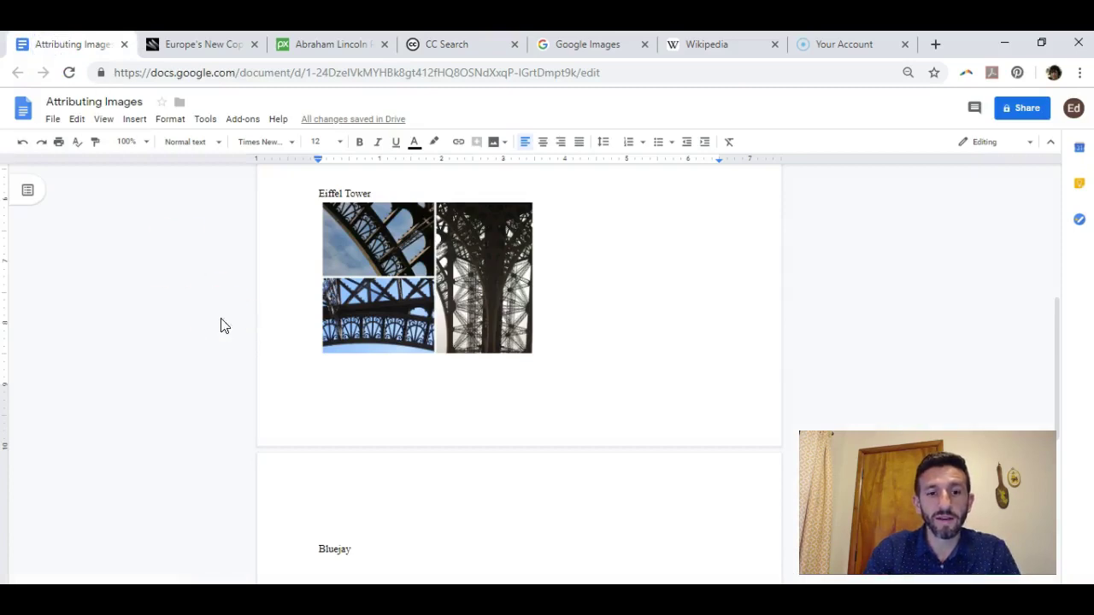
pyautogui.hotkey('ctrl', 'v')
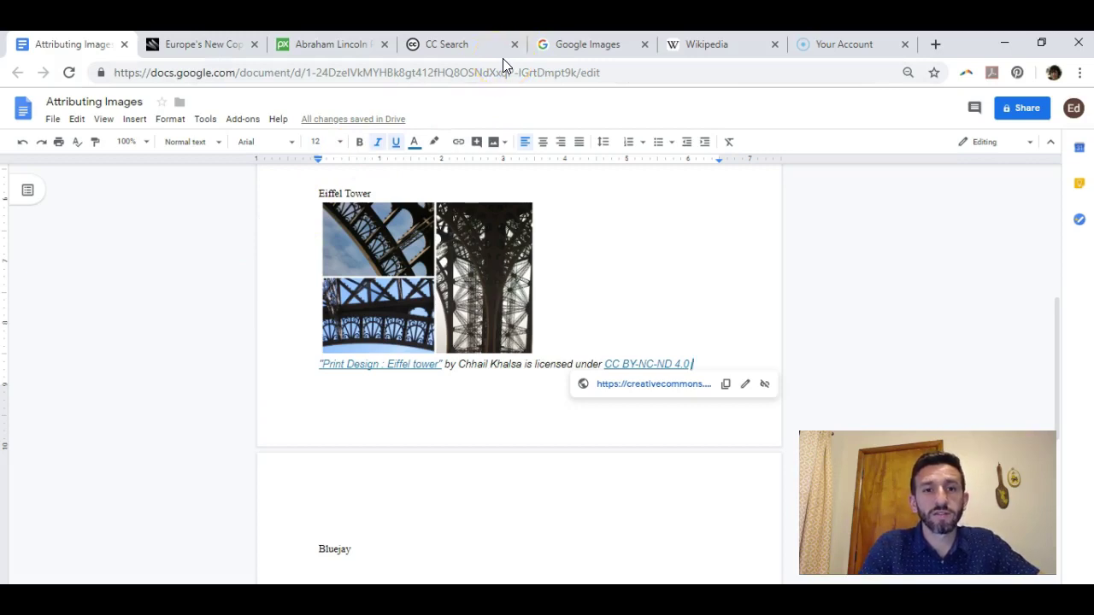
# - Open the CC BY-NC-ND 4.0 license page from the collage's attribution in CC Search and view its terms
pyautogui.click(445, 44)
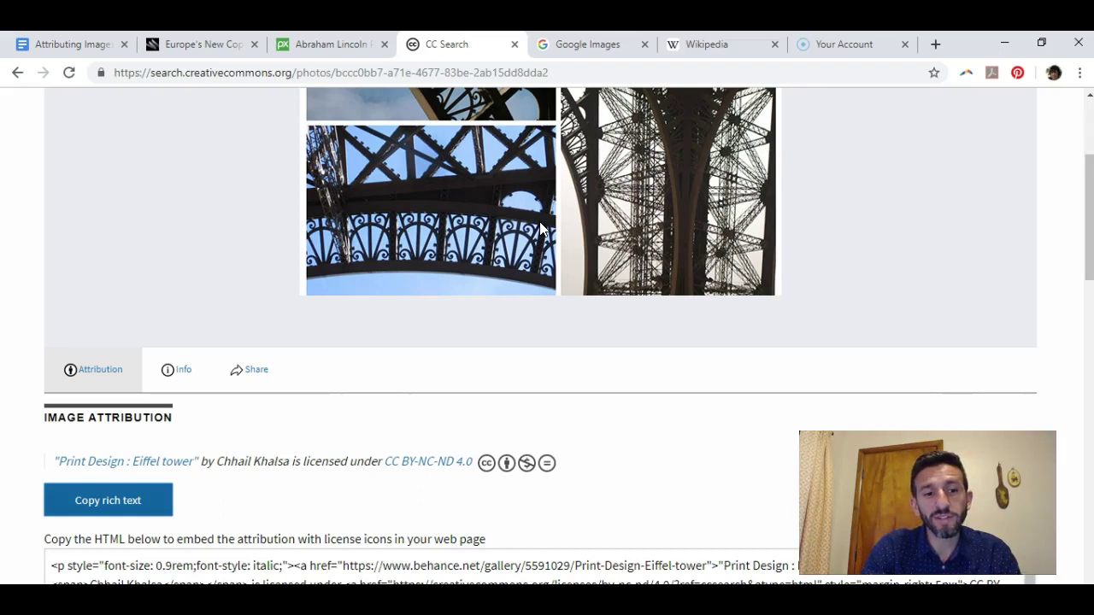
pyautogui.click(411, 463)
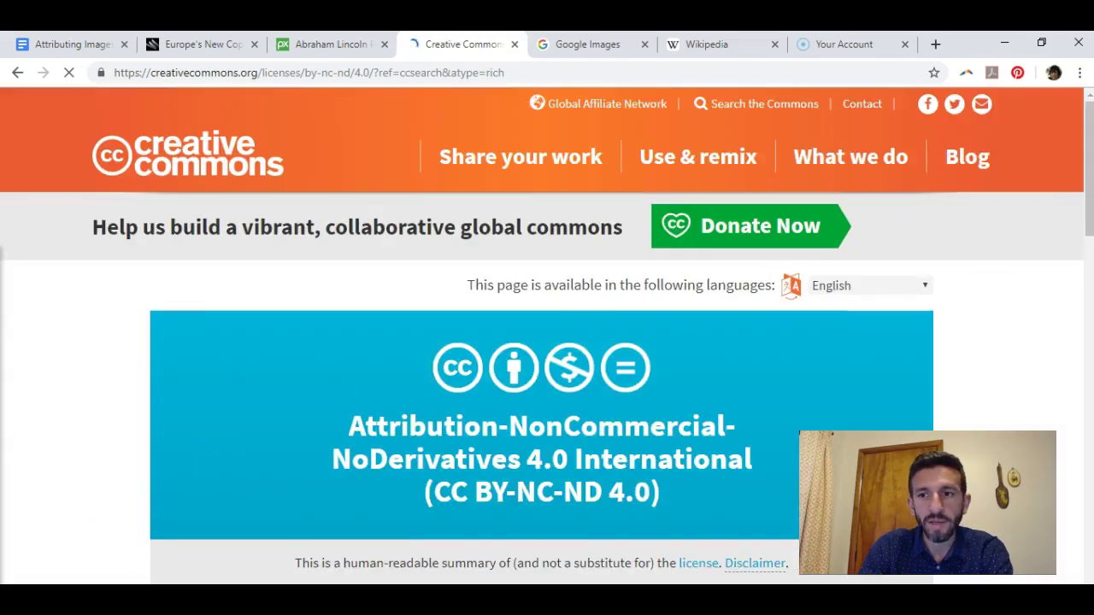
pyautogui.moveTo(1089, 166); pyautogui.dragTo(1087, 183)
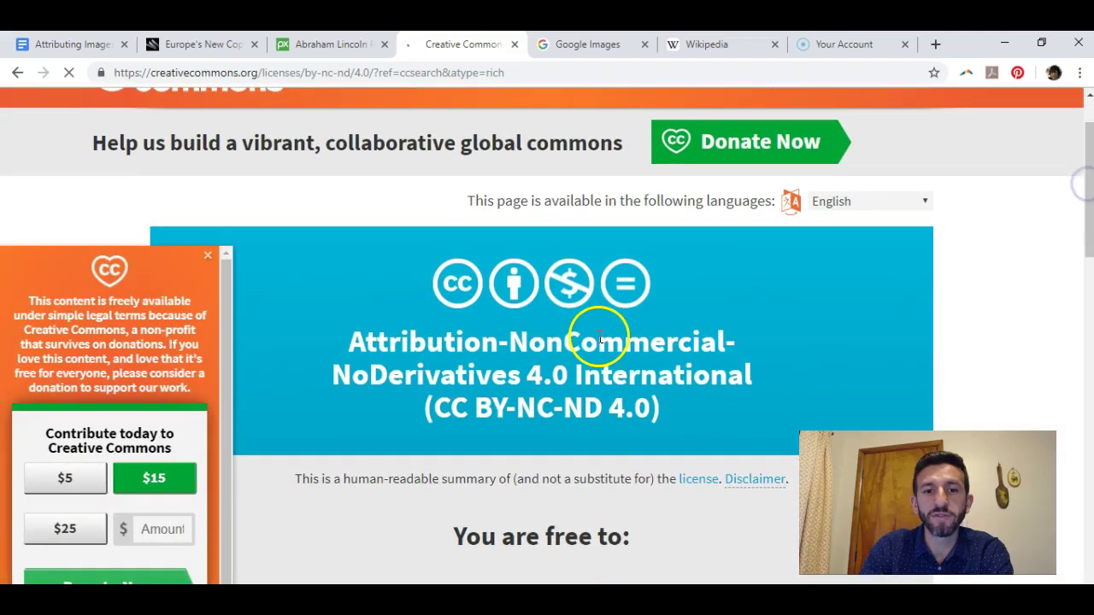
# - Dismiss the donation request on the Creative Commons license page and switch to the Google Images search page
pyautogui.click(207, 254)
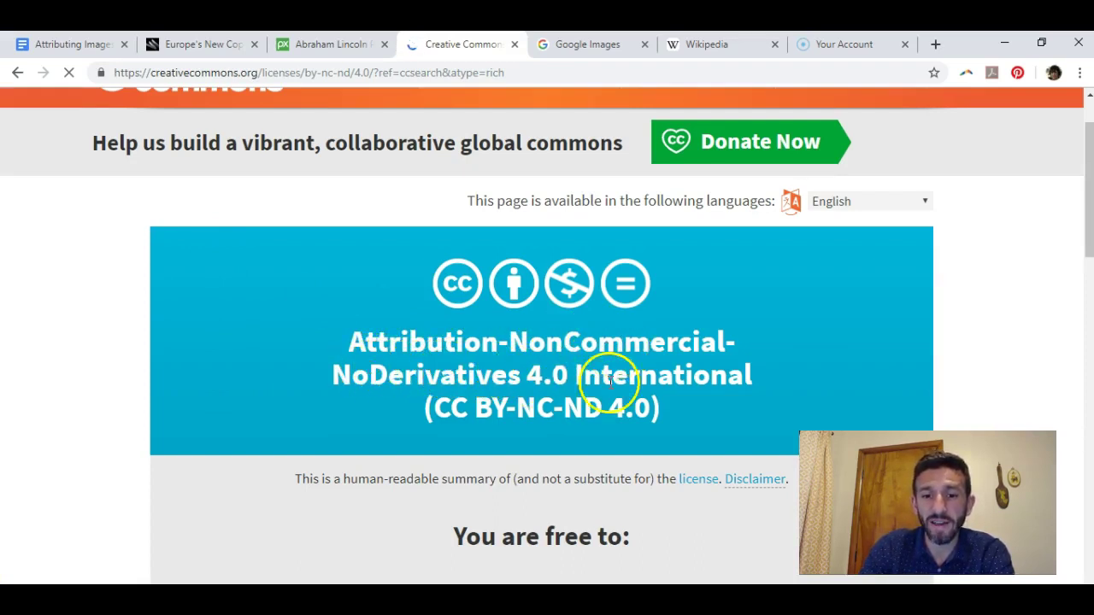
pyautogui.moveTo(1081, 195); pyautogui.dragTo(1084, 171)
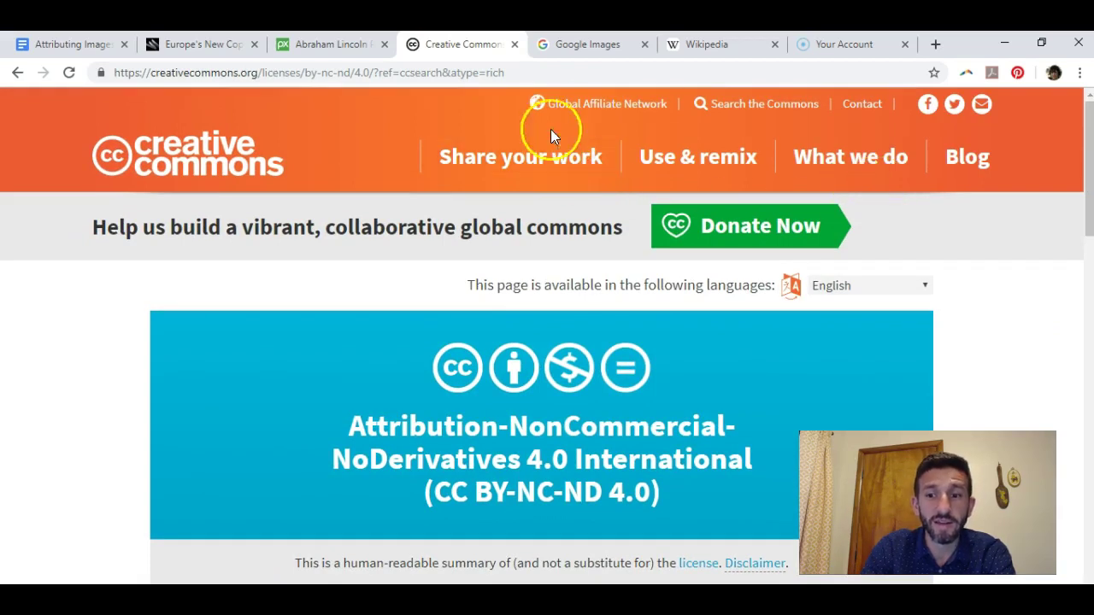
pyautogui.click(556, 47)
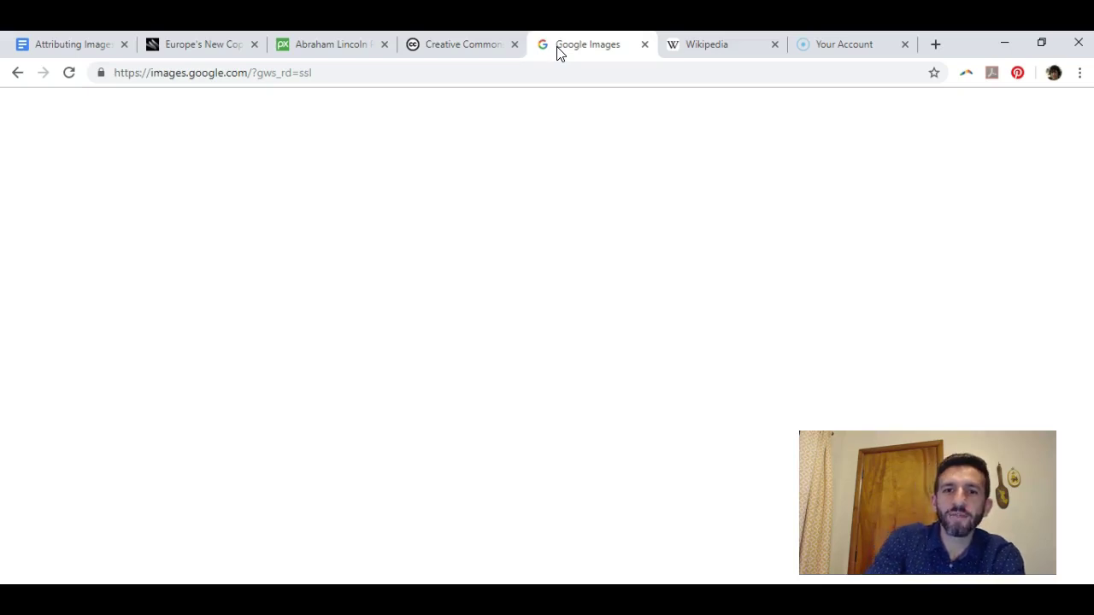
pyautogui.click(123, 403)
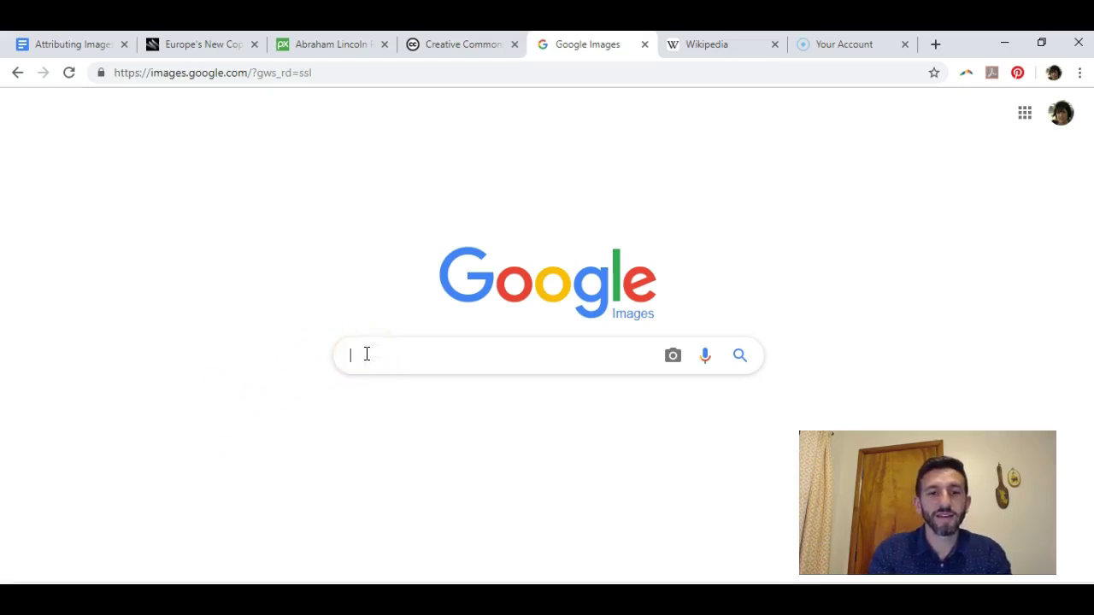
pyautogui.write('pixabay')
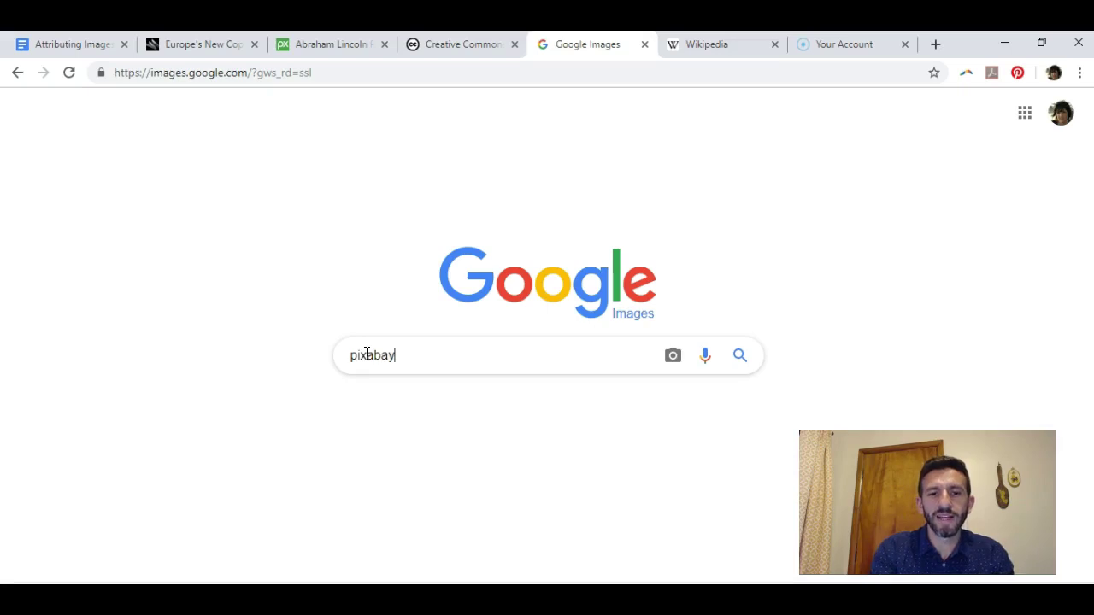
pyautogui.hotkey('ctrl', 'a')
pyautogui.press('BackSpace')
# - Search Google Images for "bluejay"
pyautogui.write('b')
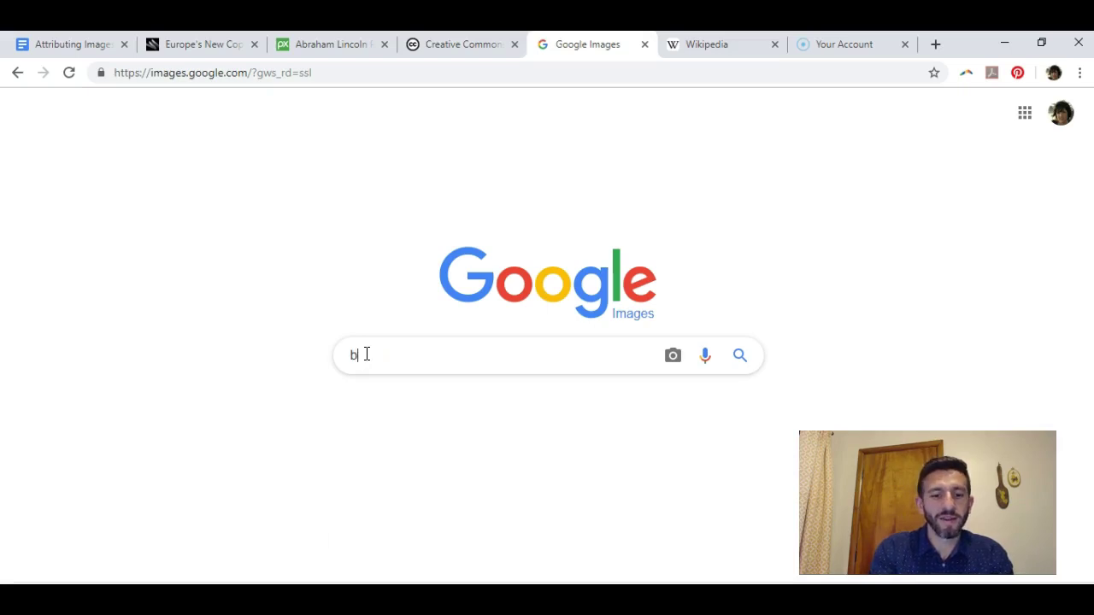
pyautogui.write('luejay')
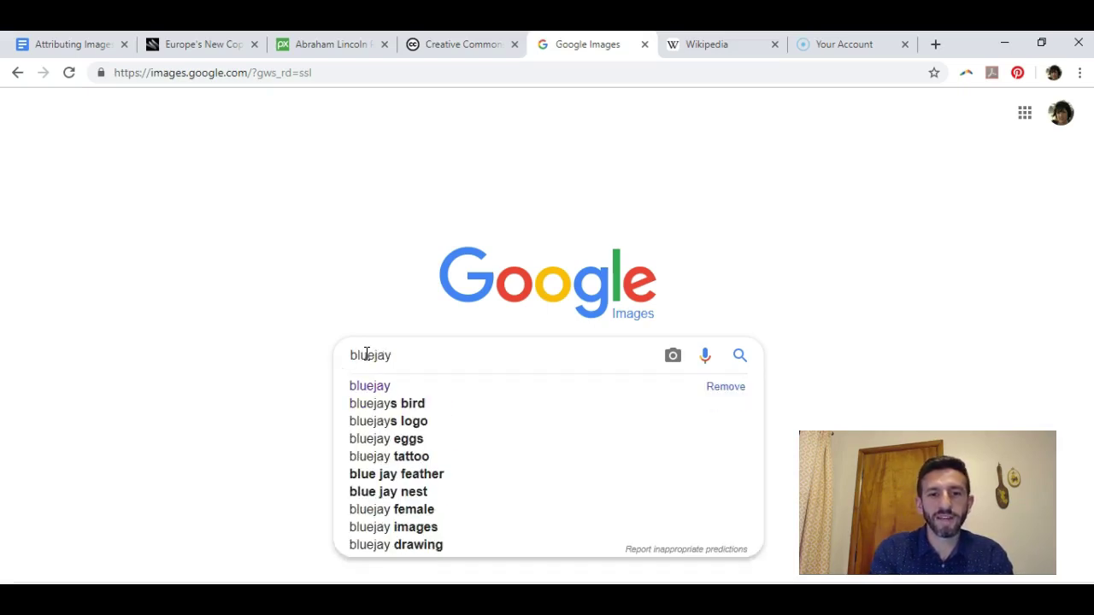
pyautogui.press('Return')
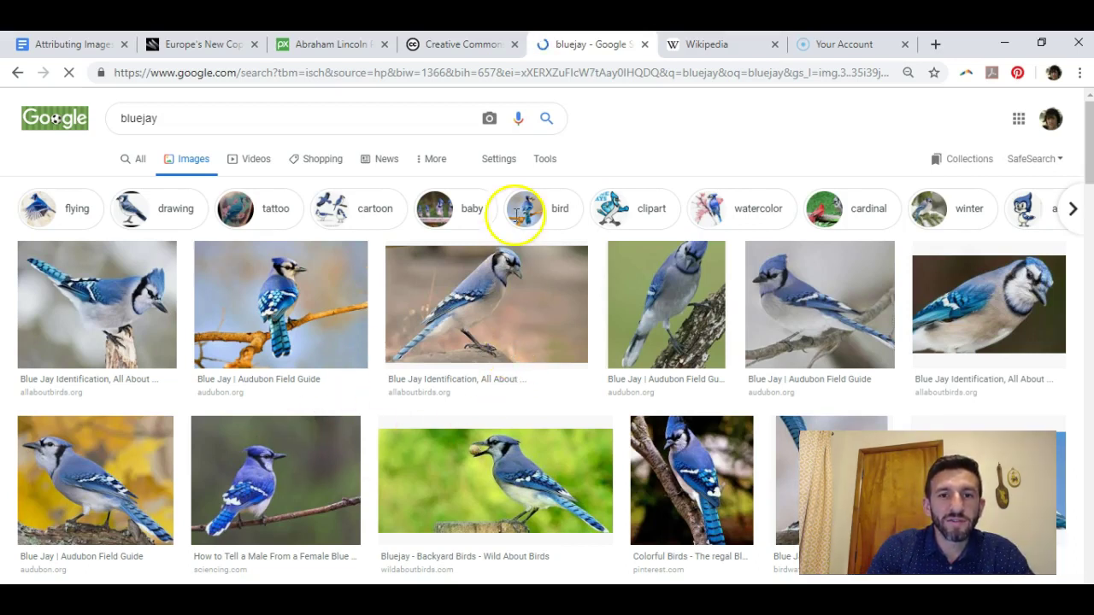
# - Filter the bluejay results by usage rights to images labeled for reuse with modification
pyautogui.click(546, 161)
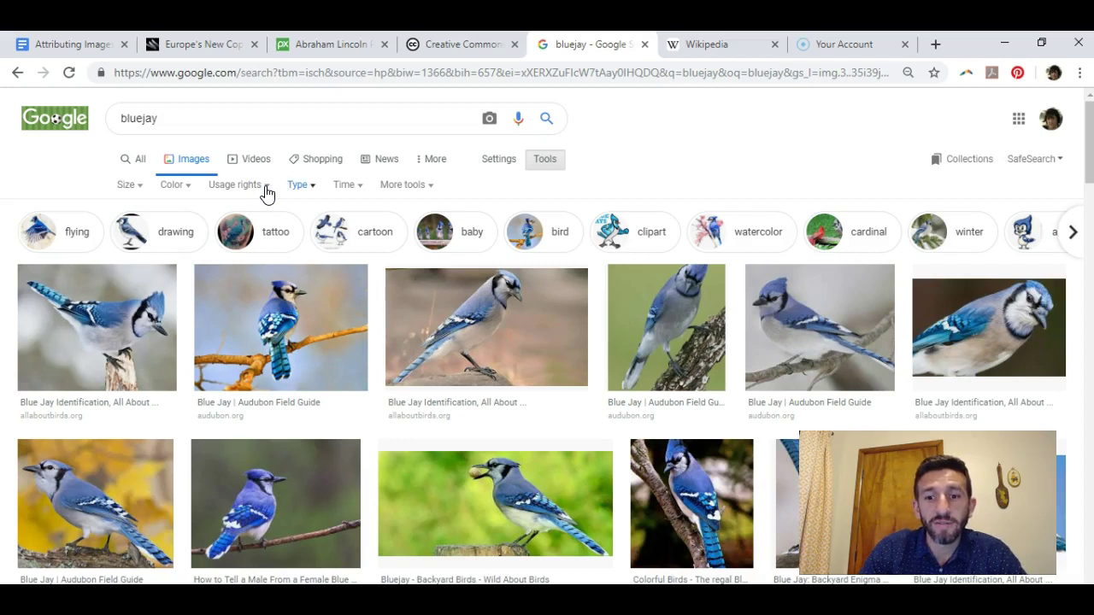
pyautogui.click(266, 188)
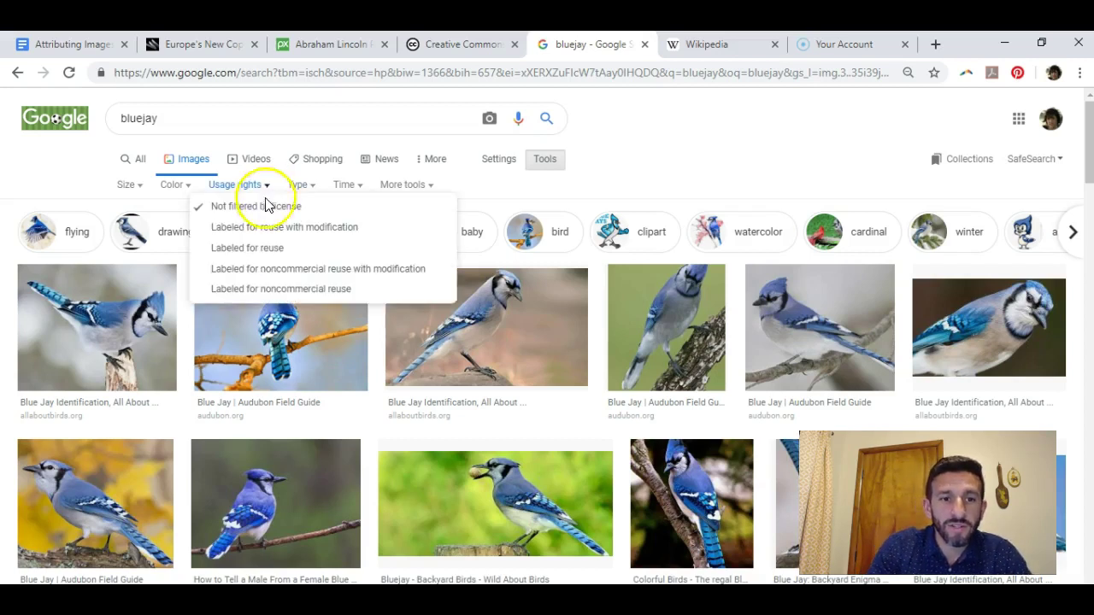
pyautogui.click(263, 247)
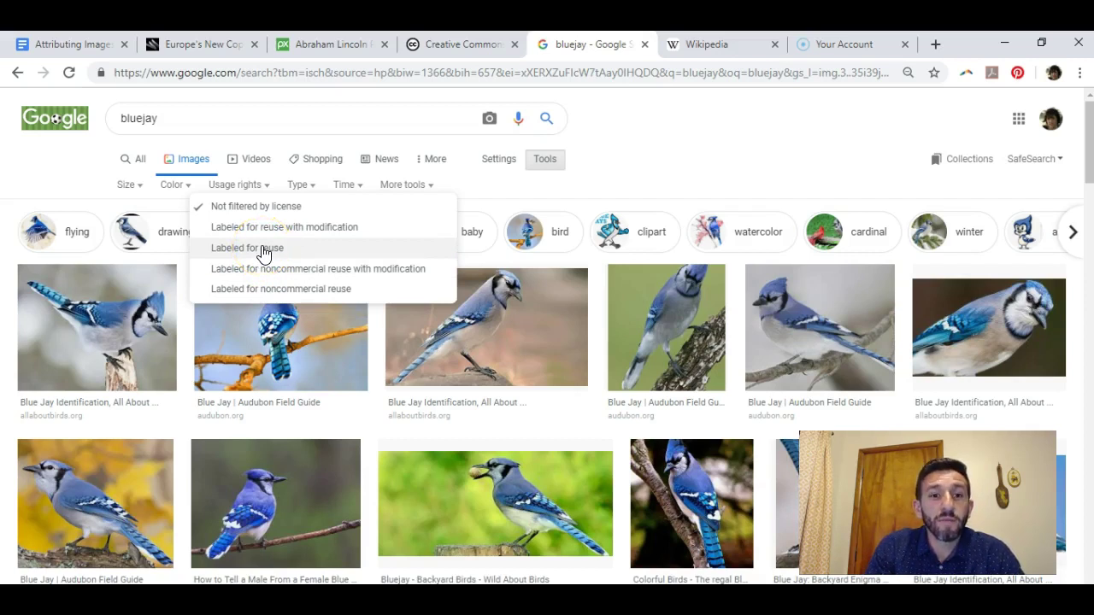
pyautogui.click(265, 227)
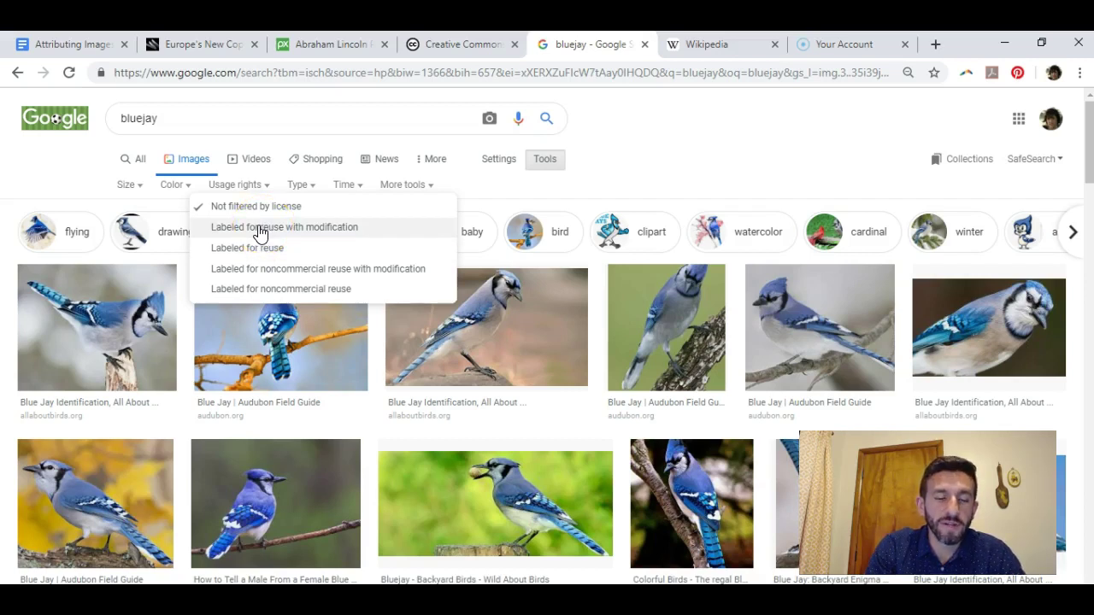
pyautogui.click(260, 229)
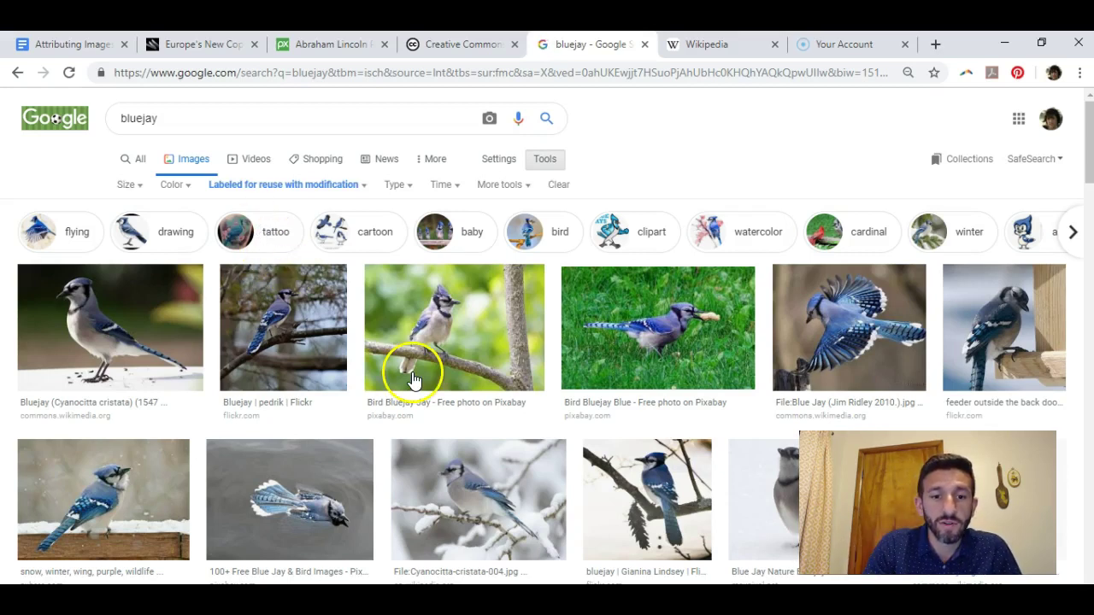
# - Open the Wikipedia file page of the Cyanocitta-cristata-004.jpg result and copy the bluejay image
pyautogui.click(465, 494)
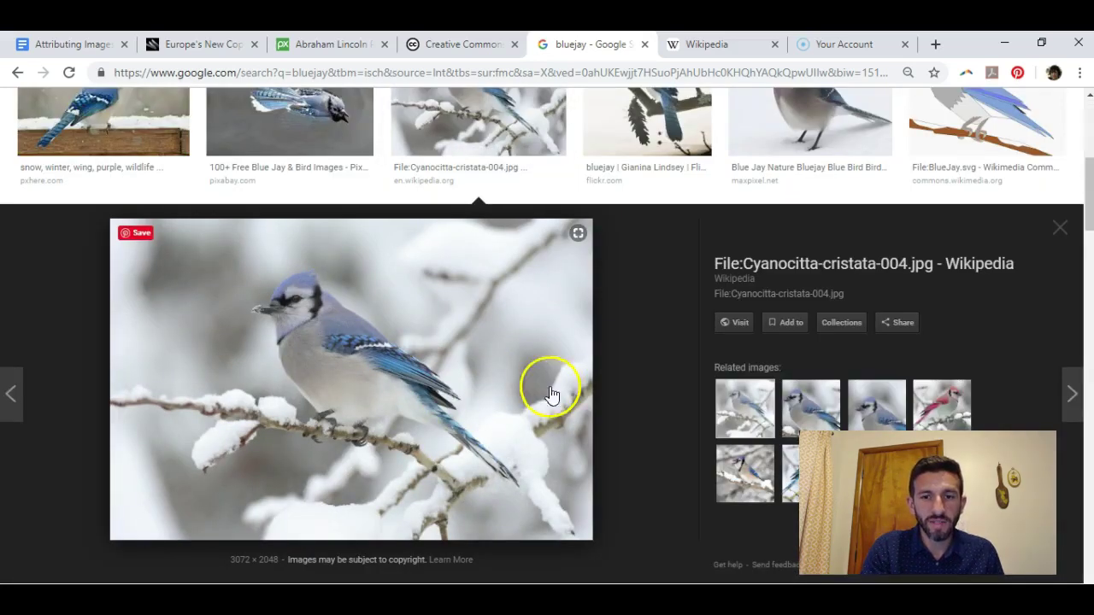
pyautogui.click(436, 395)
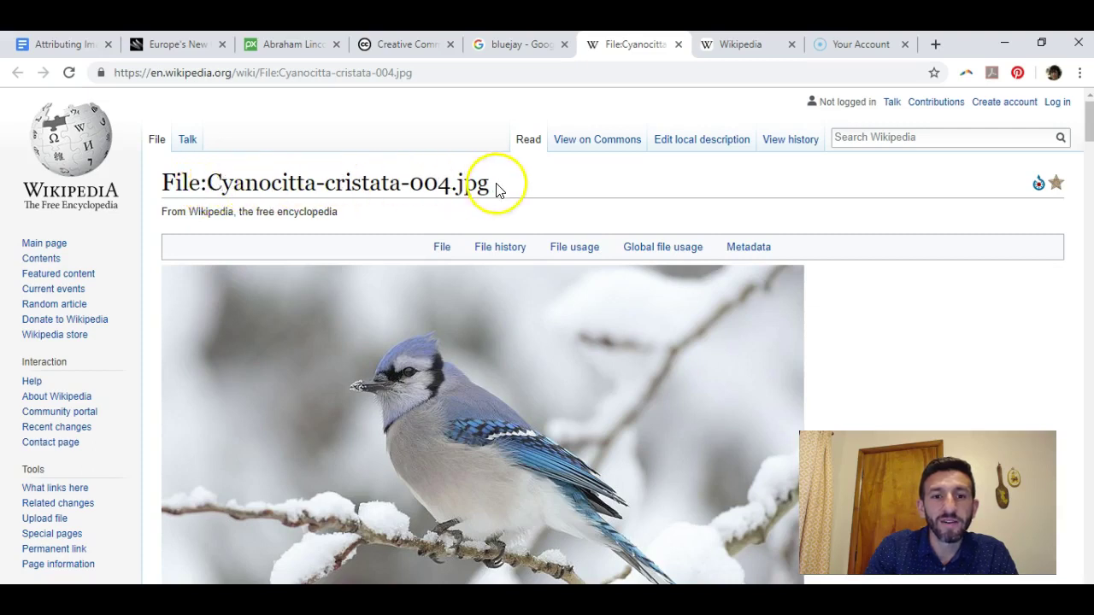
pyautogui.rightClick(310, 334)
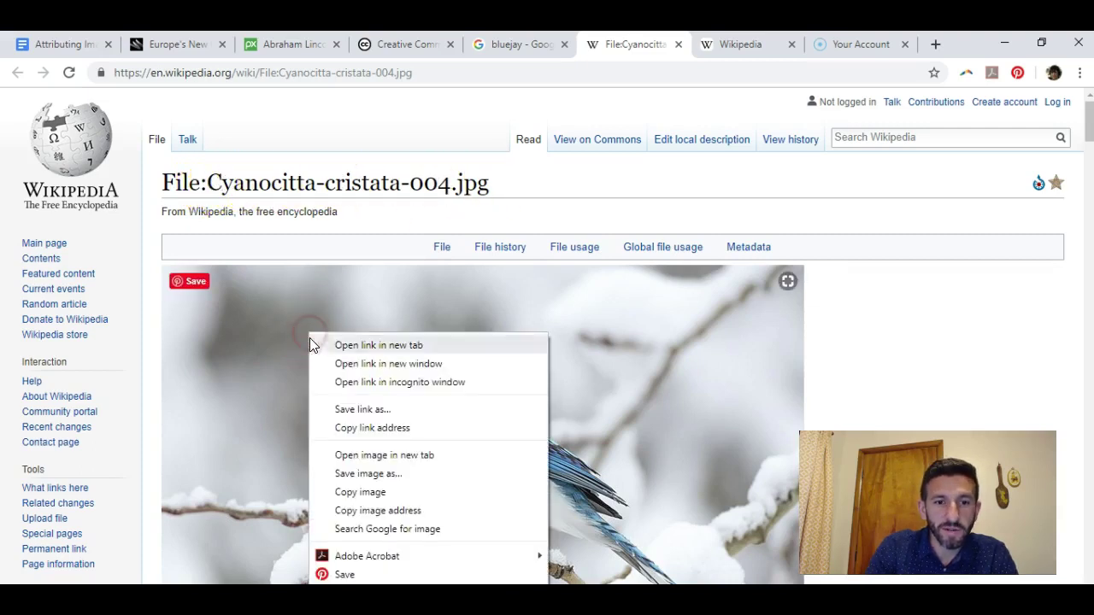
pyautogui.click(344, 491)
# - Paste the copied bluejay image beneath the Bluejay heading in the Attributing Images document
pyautogui.click(76, 44)
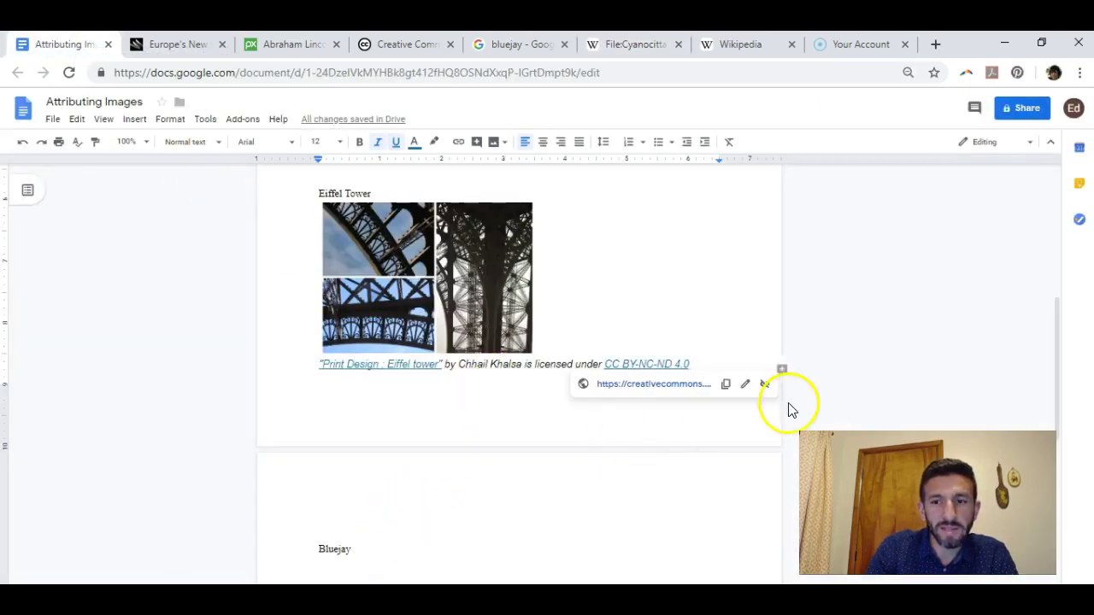
pyautogui.moveTo(1060, 330); pyautogui.dragTo(1050, 378)
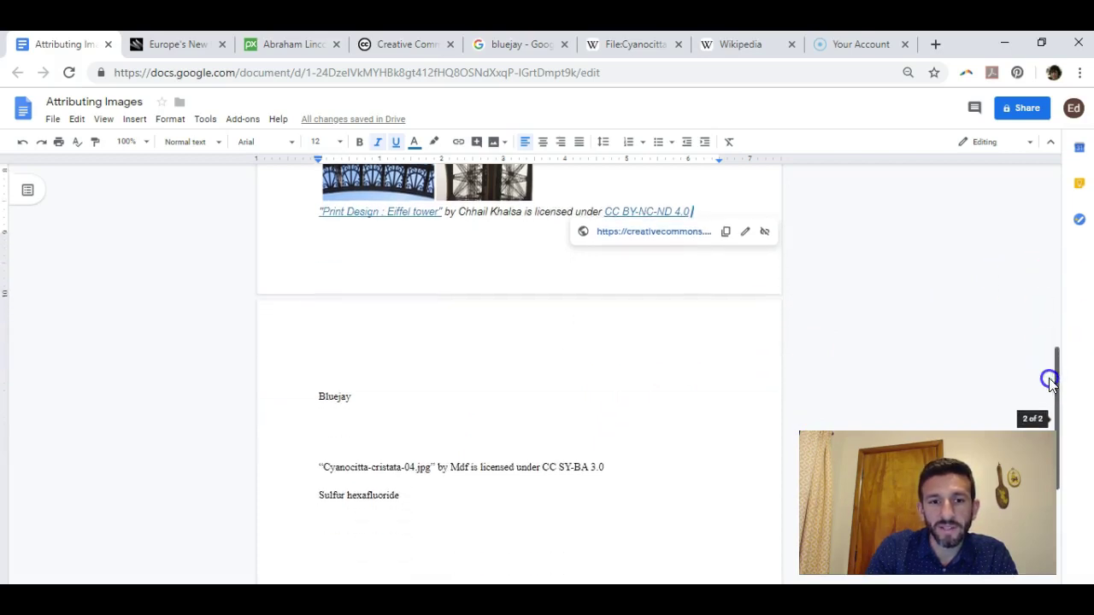
pyautogui.click(367, 407)
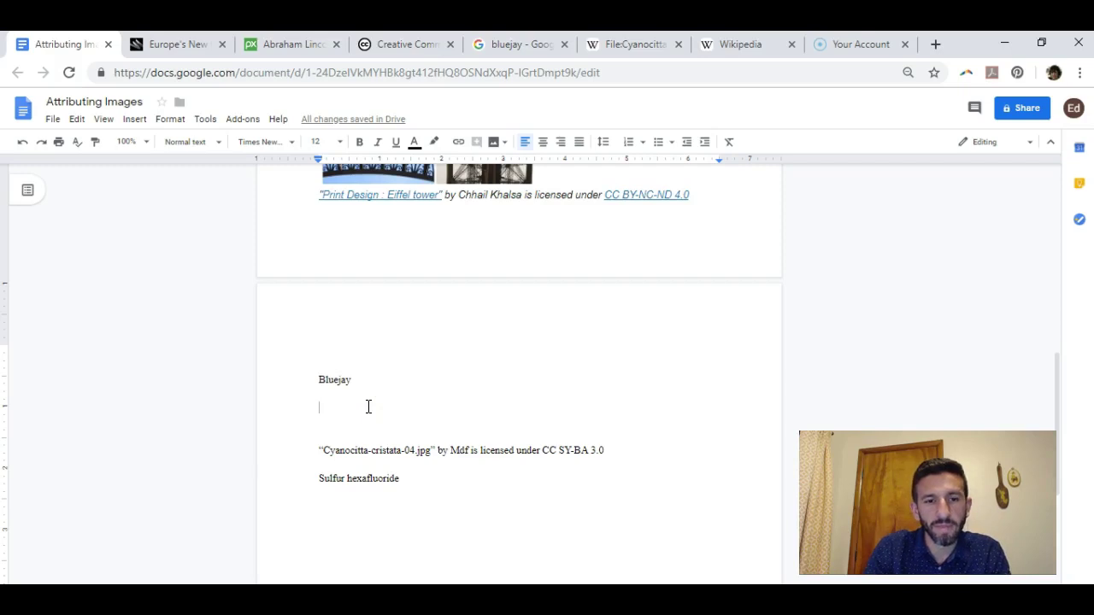
pyautogui.hotkey('ctrl', 'v')
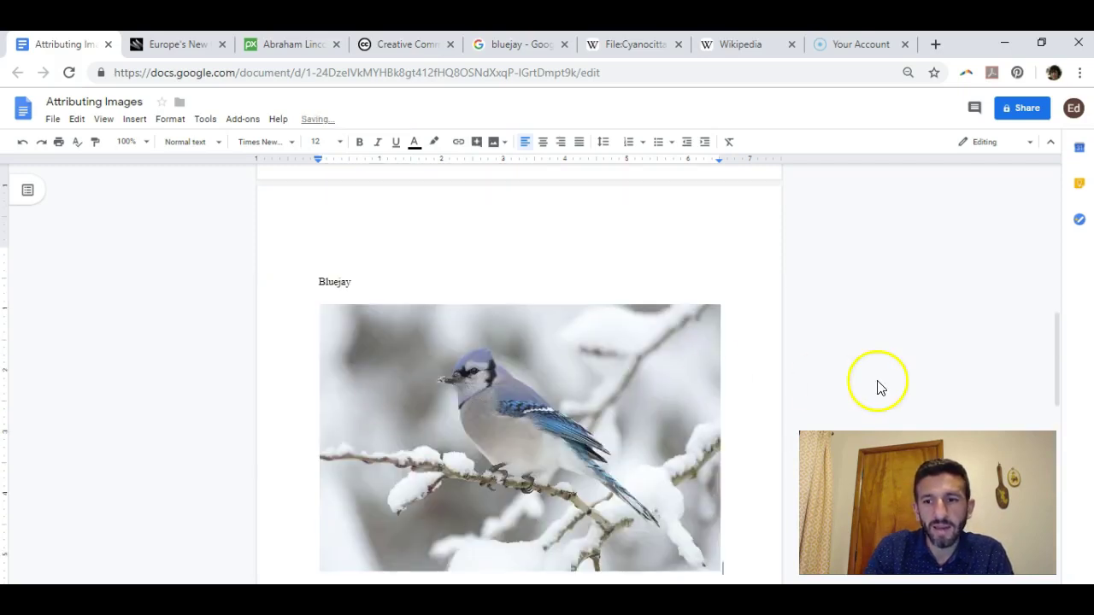
# - Compare the bluejay attribution line with the image's Wikipedia file page and copy the author's link address from that page
pyautogui.moveTo(1055, 357); pyautogui.dragTo(1055, 397)
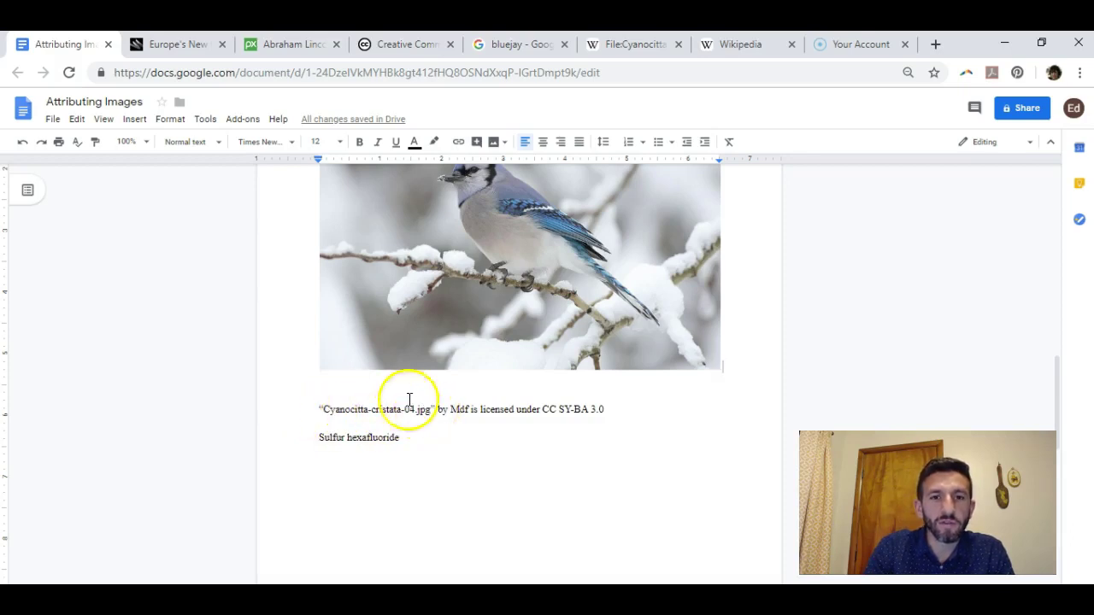
pyautogui.click(639, 41)
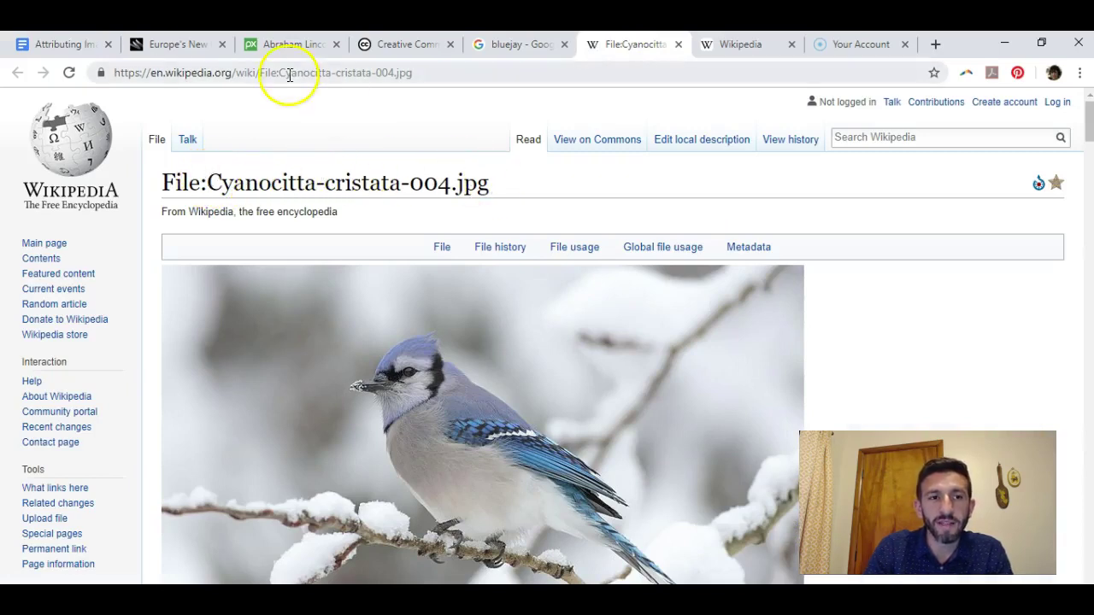
pyautogui.click(50, 41)
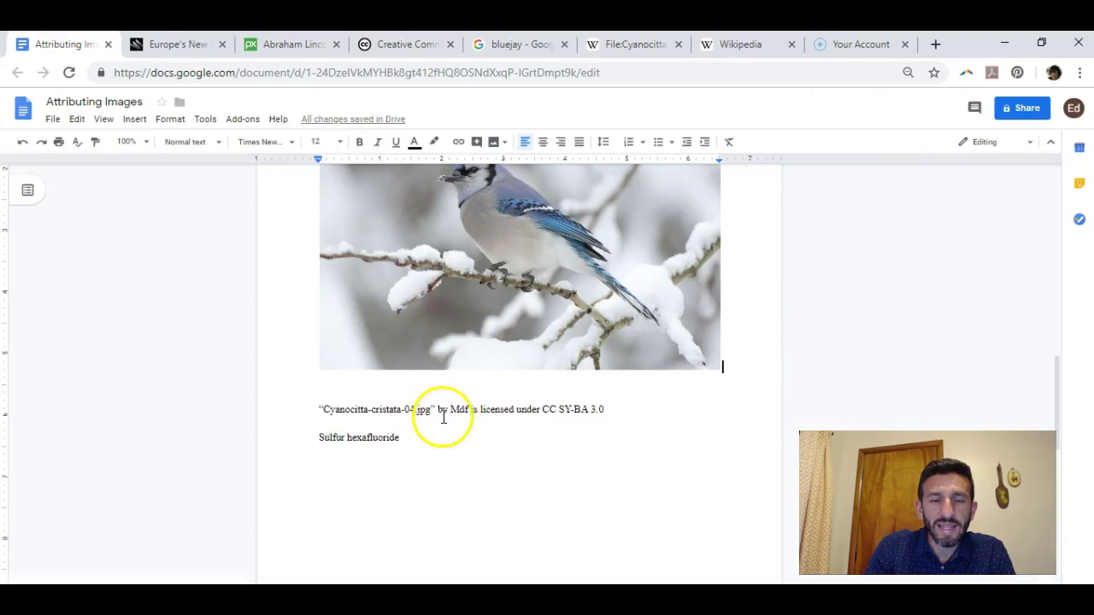
pyautogui.click(622, 47)
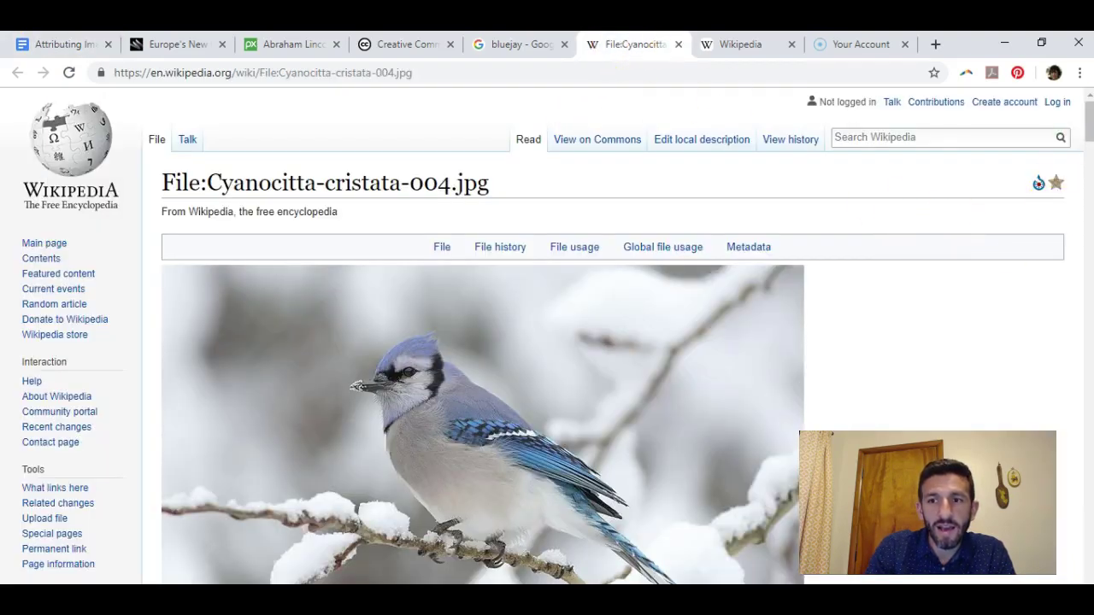
pyautogui.moveTo(1087, 120); pyautogui.dragTo(1083, 205)
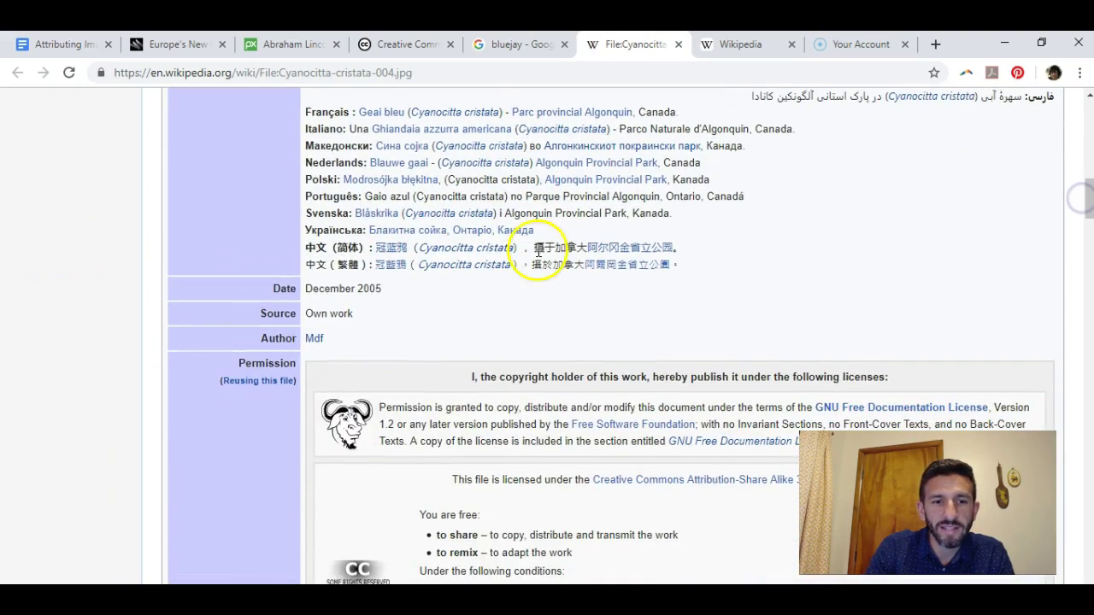
pyautogui.rightClick(318, 346)
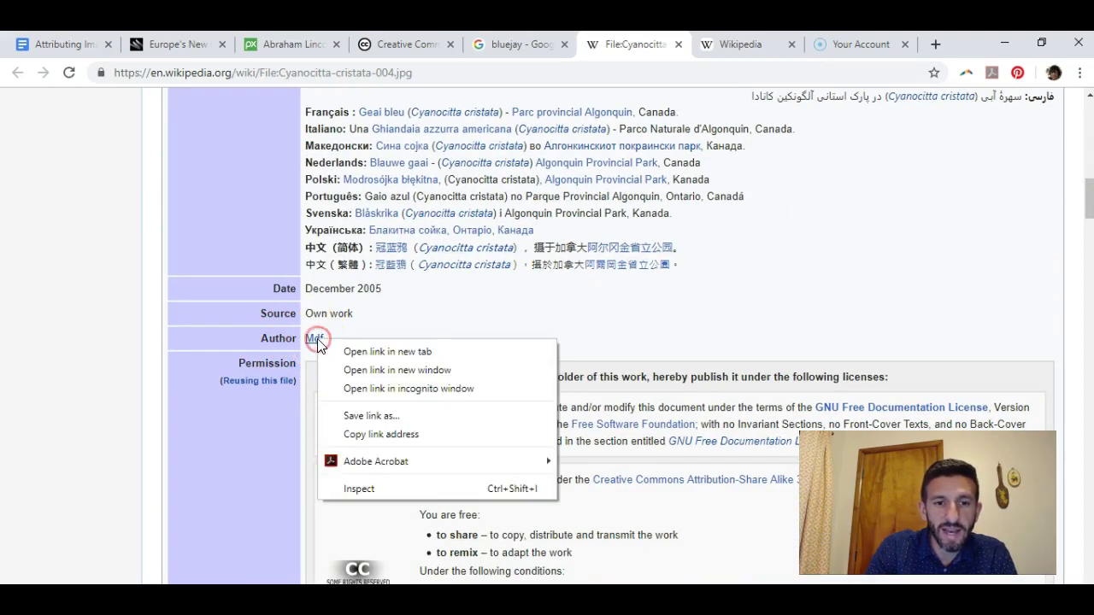
pyautogui.click(355, 433)
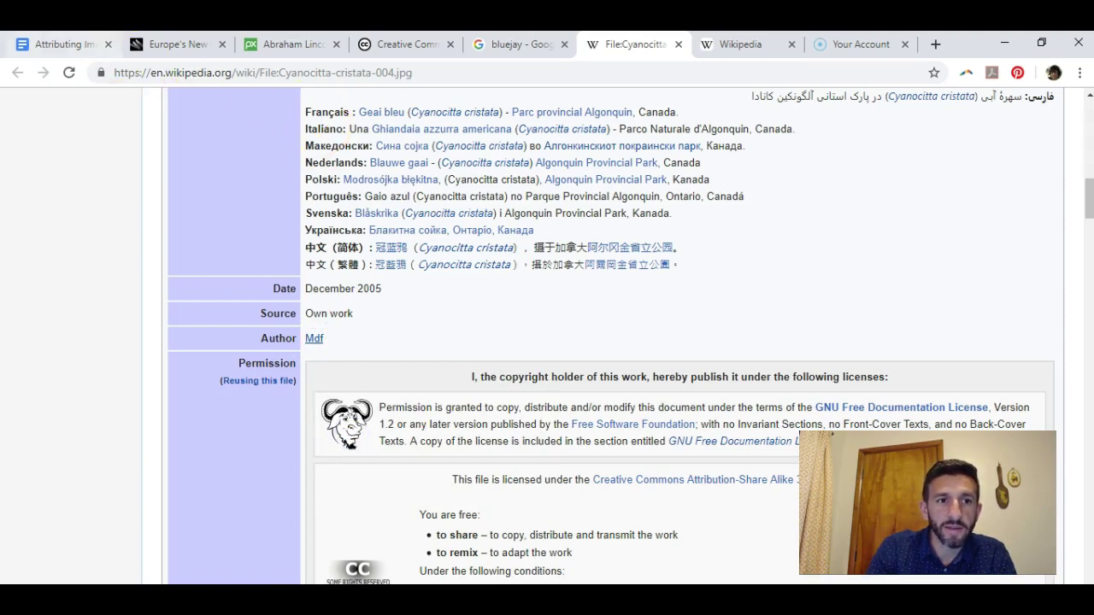
# - Link the author's name in the document's bluejay attribution to the copied Wikimedia Commons user page address
pyautogui.click(68, 44)
pyautogui.doubleClick(457, 408)
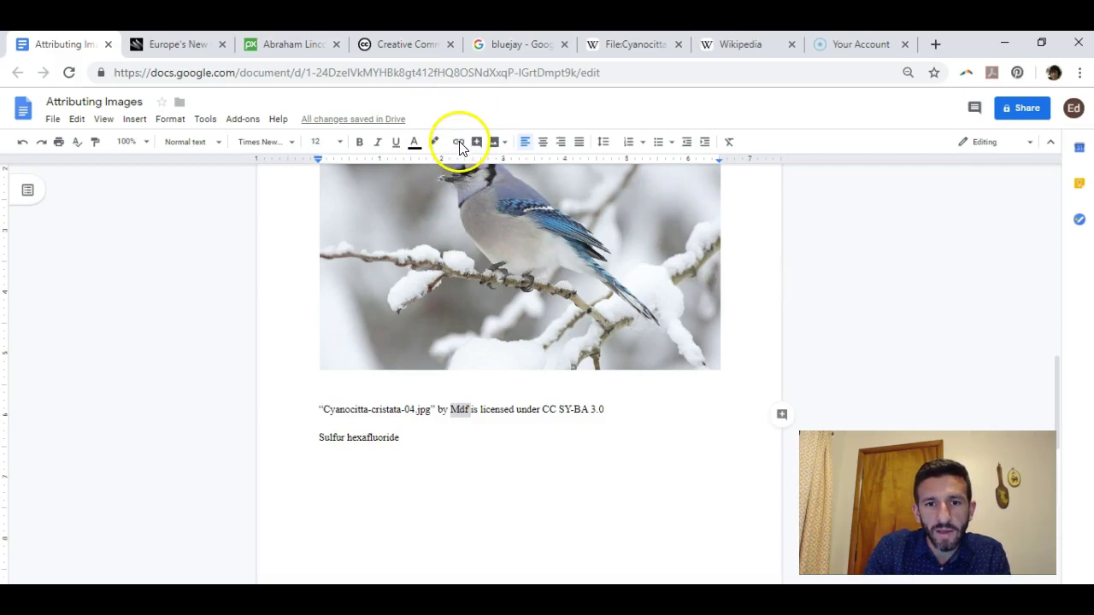
pyautogui.click(459, 143)
pyautogui.hotkey('ctrl', 'v')
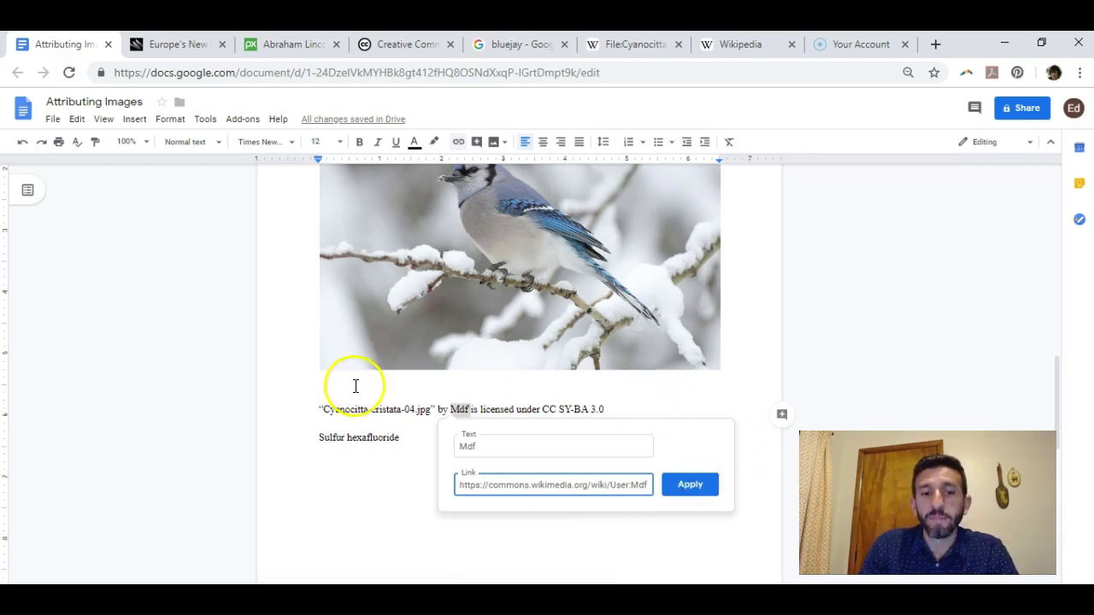
pyautogui.press('Return')
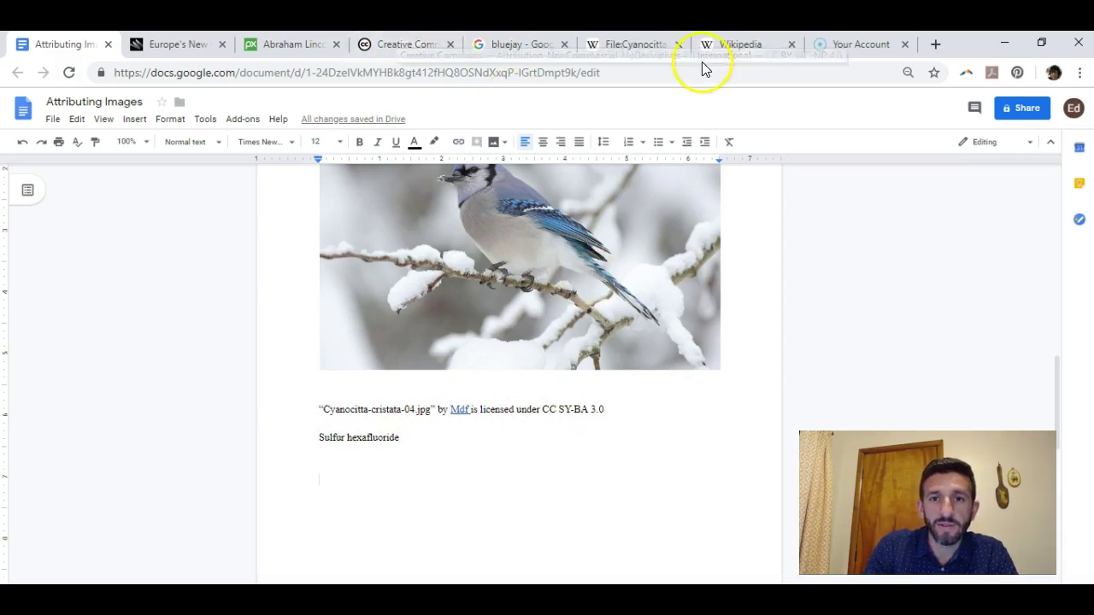
# - Review the bluejay image's license terms on its Wikipedia file page and return to the attribution in the document
pyautogui.click(625, 44)
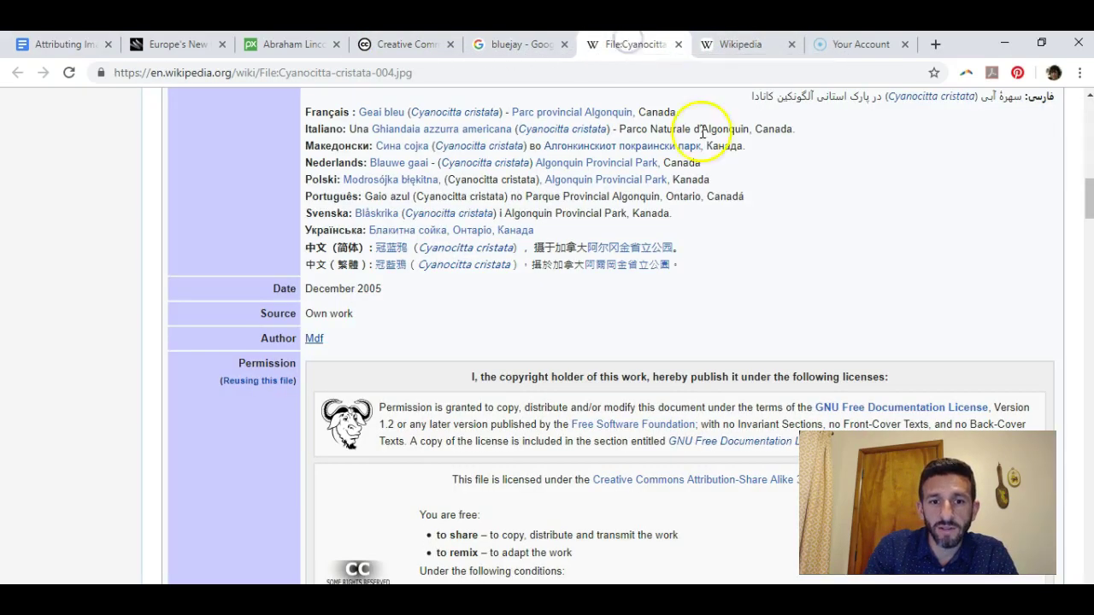
pyautogui.moveTo(1078, 220); pyautogui.dragTo(1082, 229)
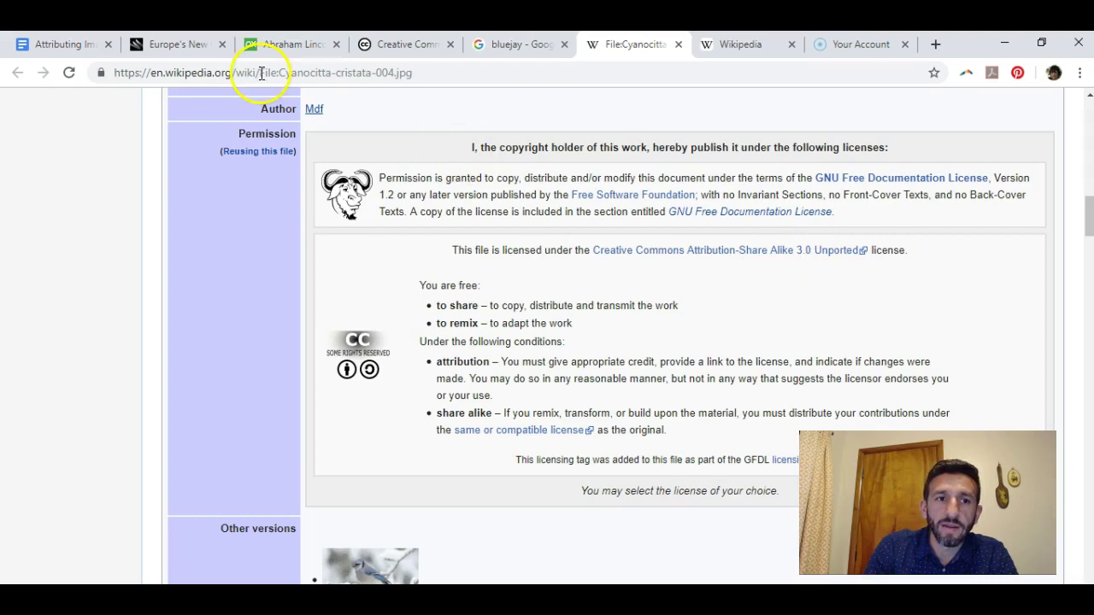
pyautogui.click(79, 47)
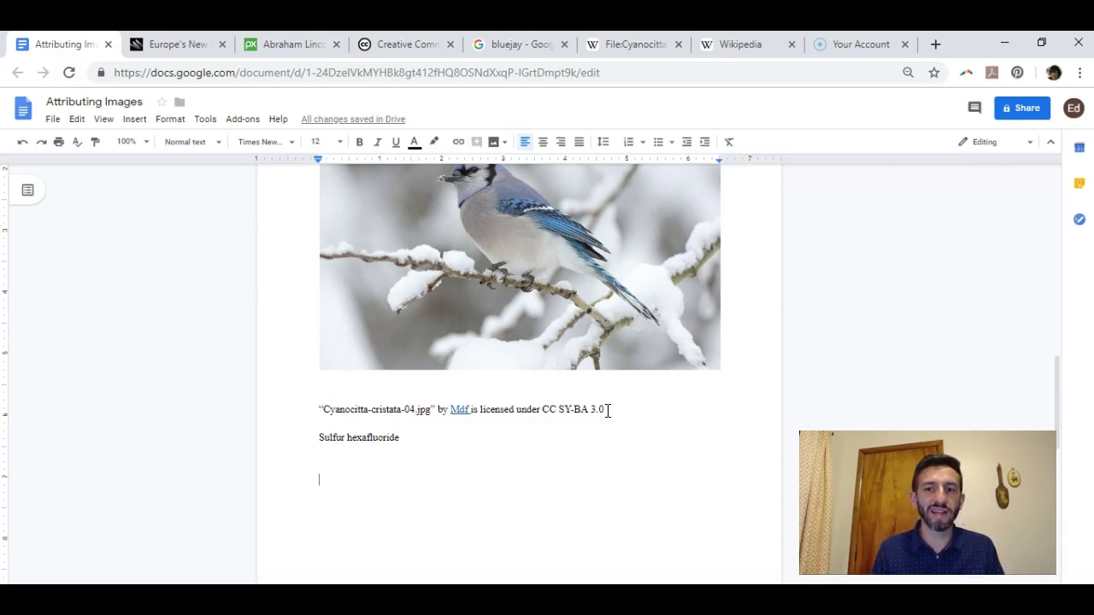
# - Search Wikipedia for sulfur hexafluoride and open the chemical compound's article
pyautogui.click(710, 44)
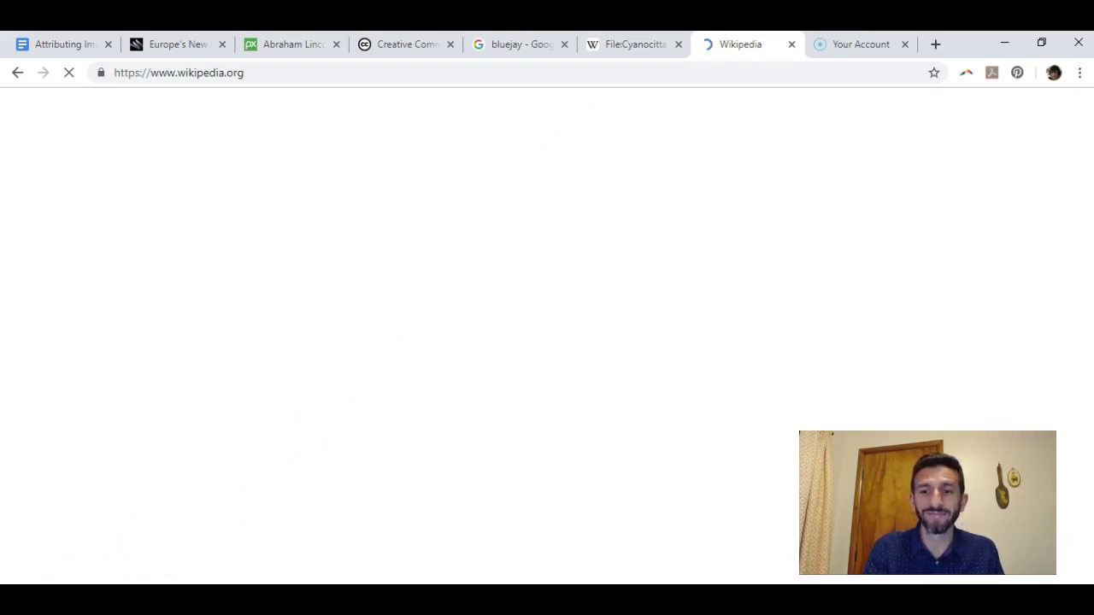
pyautogui.write('sulfur he')
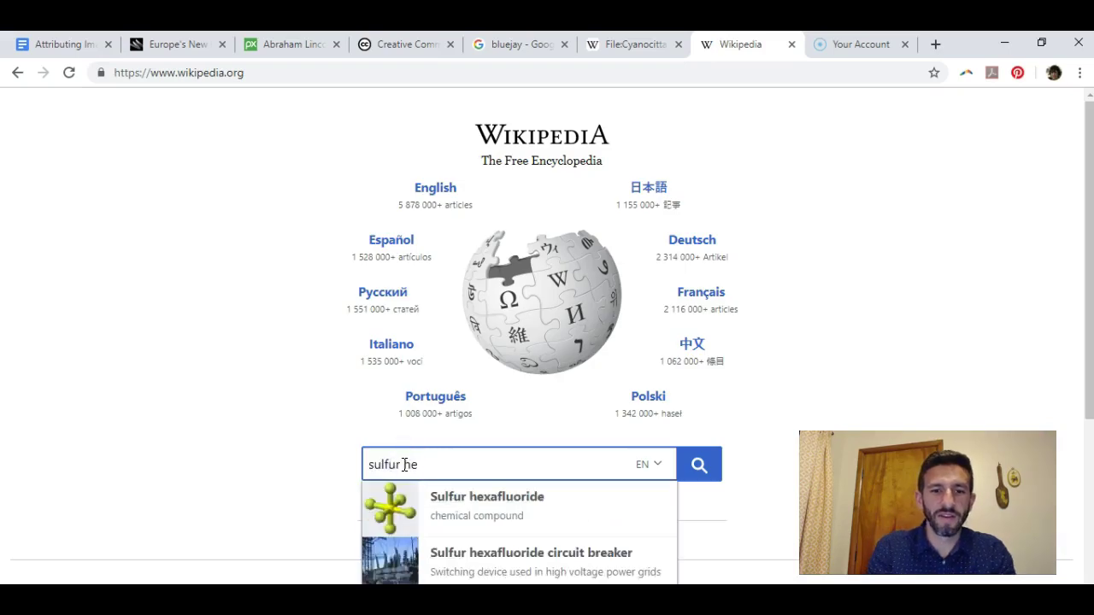
pyautogui.click(452, 515)
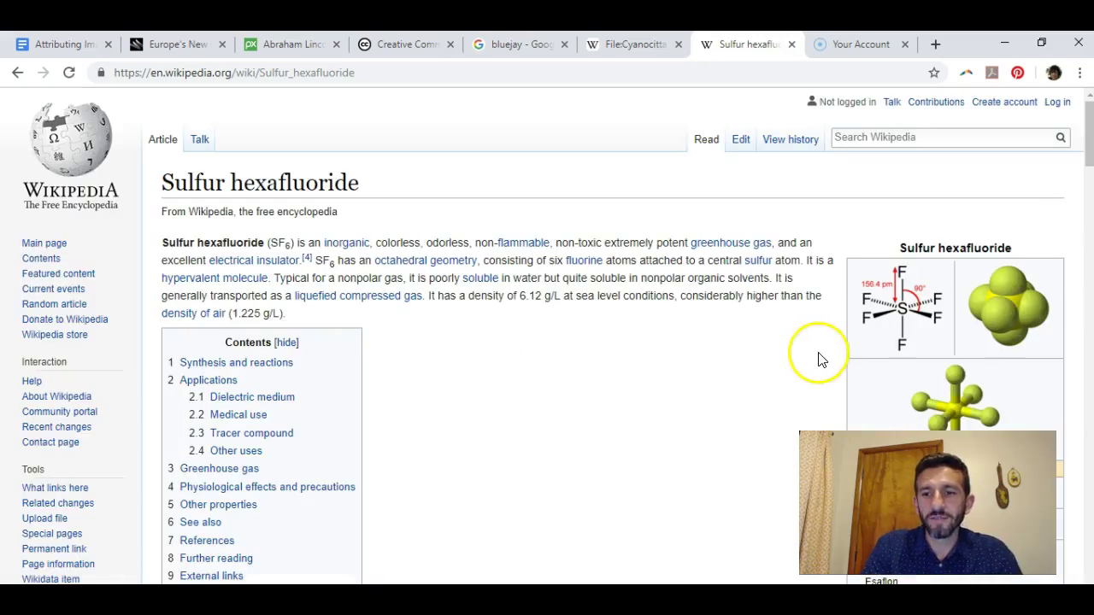
# - Open the spacefill model image from the Sulfur hexafluoride article and request its full file details
pyautogui.moveTo(1087, 143)
pyautogui.mouseDown()
pyautogui.moveTo(1089, 163)
pyautogui.moveTo(1089, 151)
pyautogui.mouseUp()
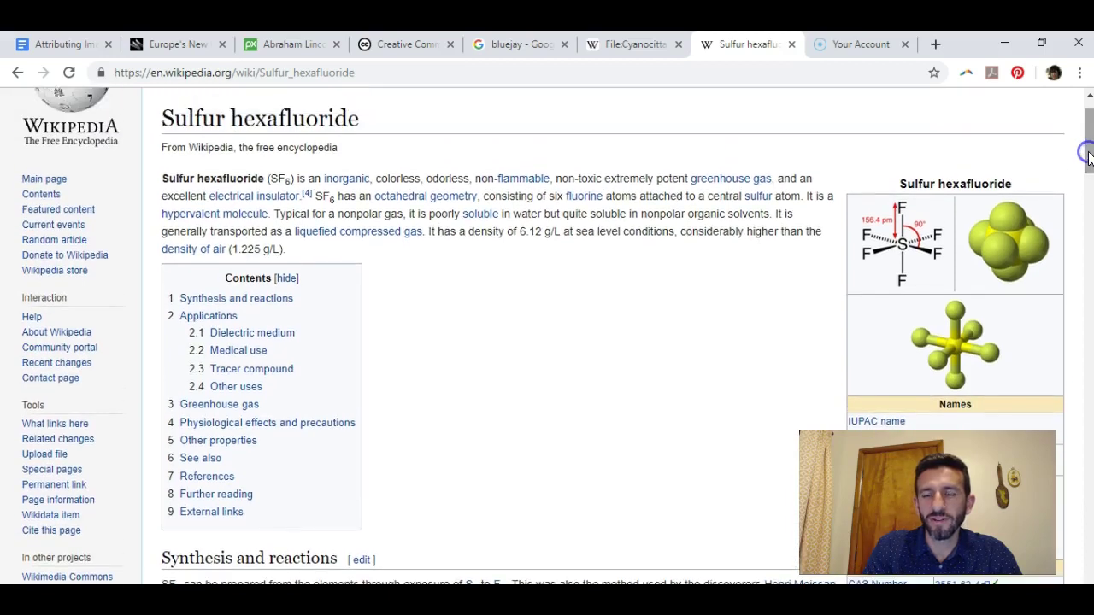
pyautogui.click(1010, 244)
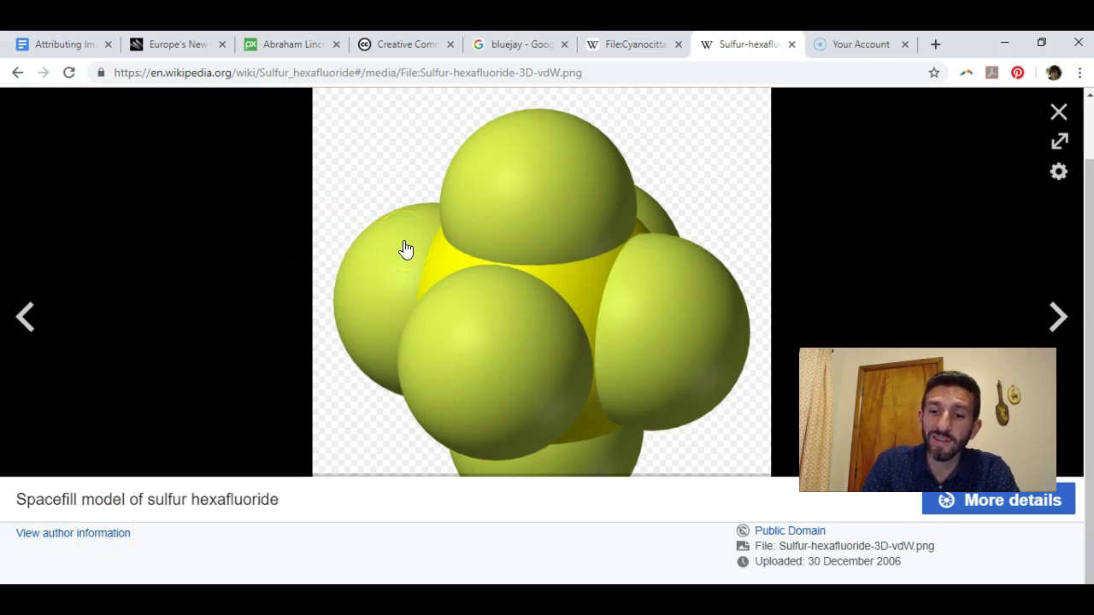
pyautogui.click(969, 511)
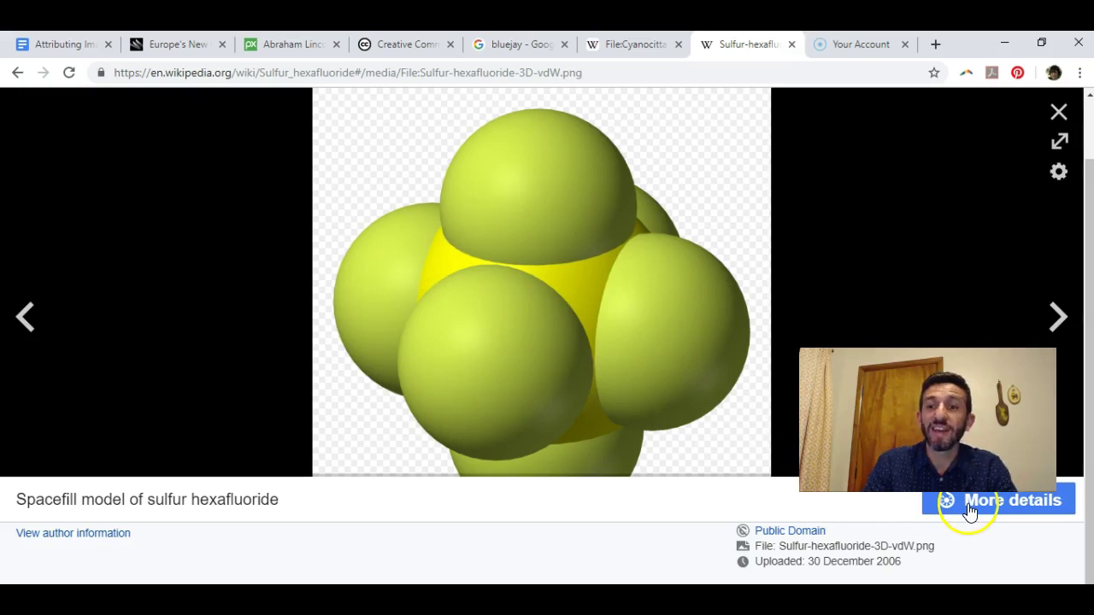